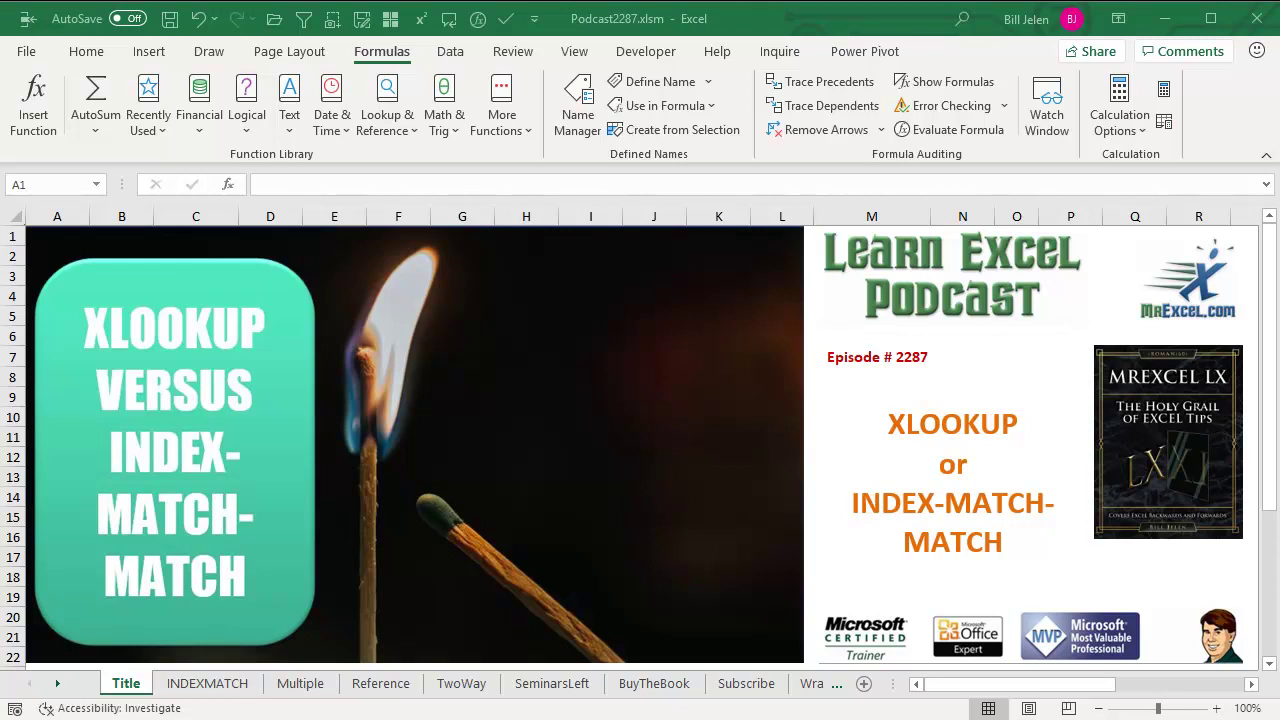
Examine the MATCH formula and its referenced ranges in cell N4 of the INDEXMATCH sheet
{"action": "left_click", "coordinate": [210, 688]}
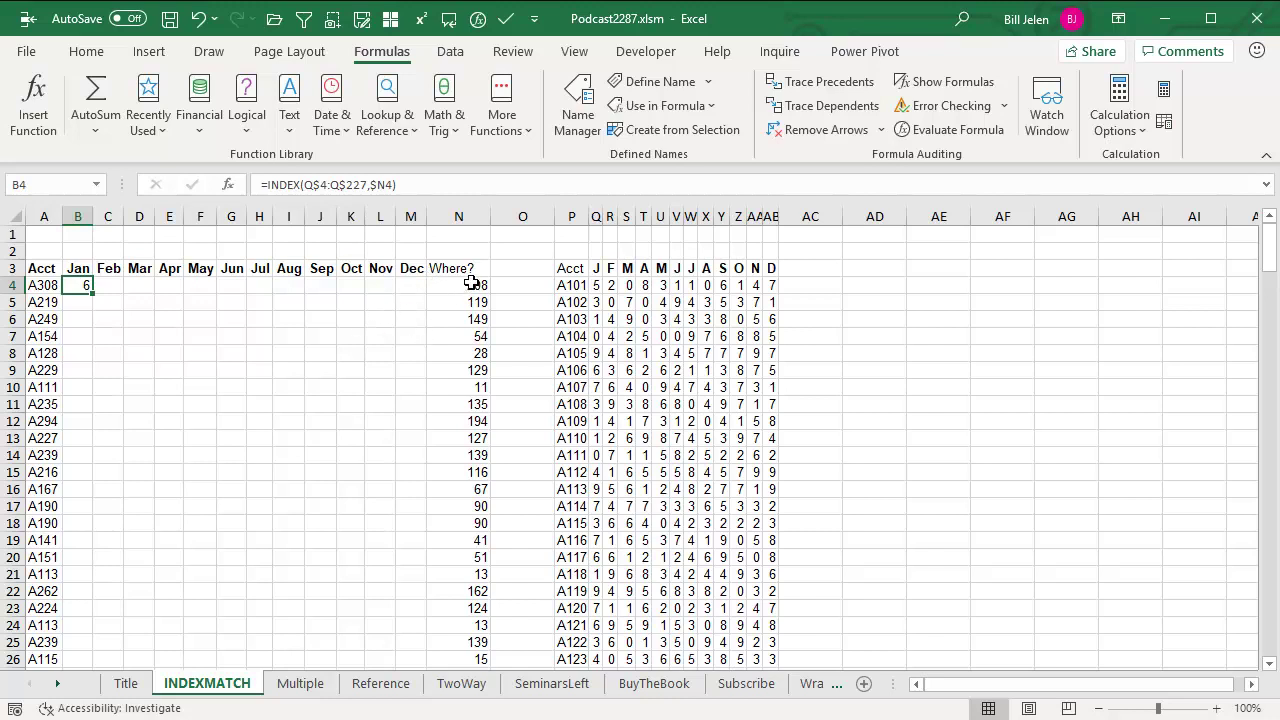
{"action": "left_click", "coordinate": [468, 285]}
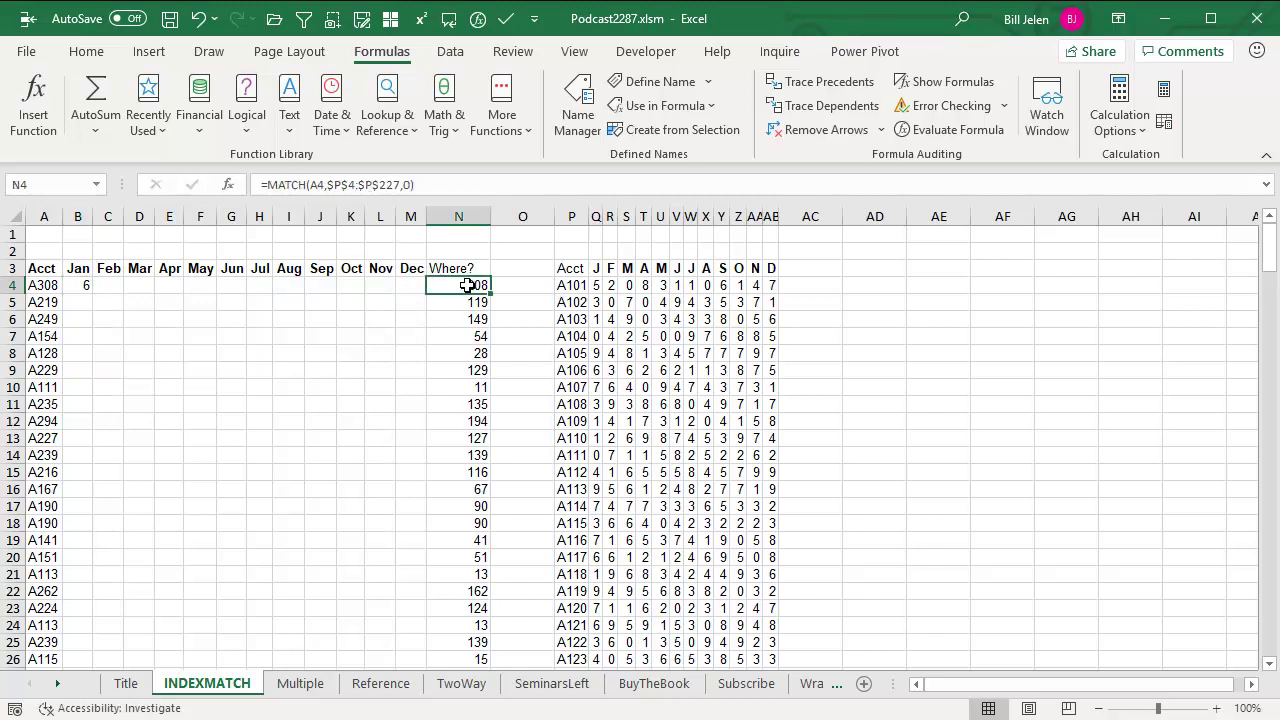
{"action": "double_click", "coordinate": [467, 286]}
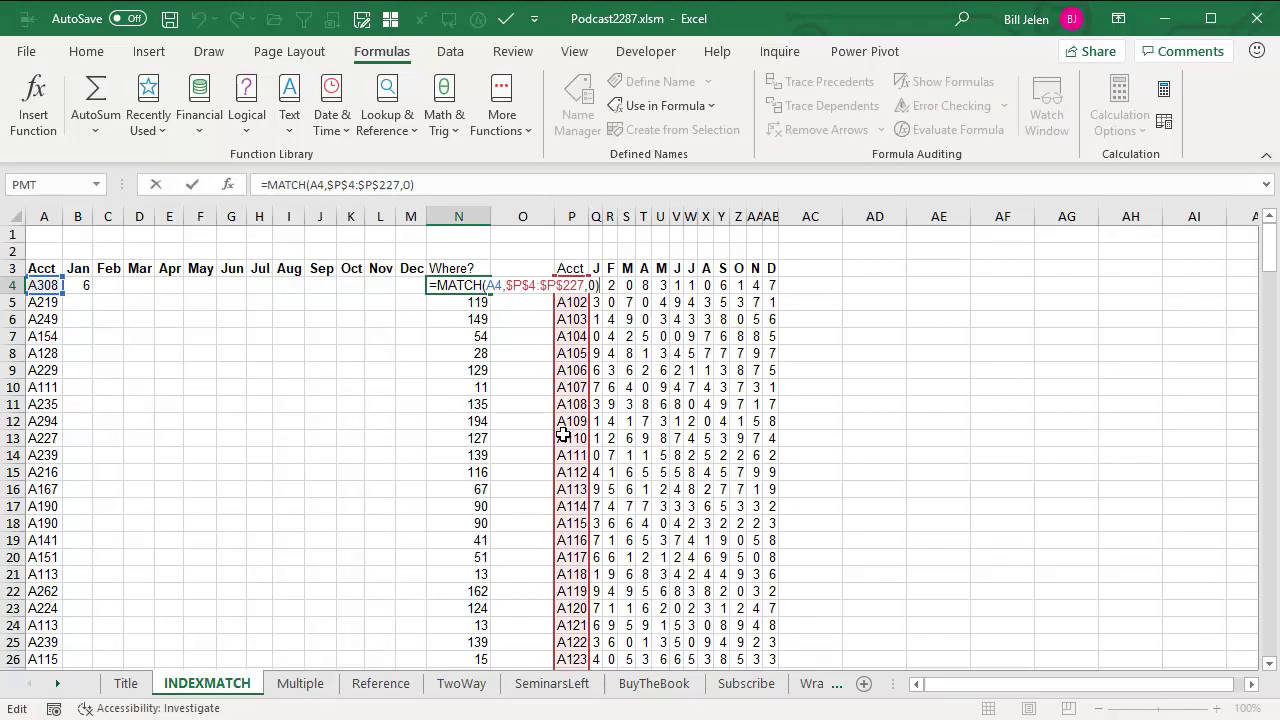
{"action": "key", "text": "Escape"}
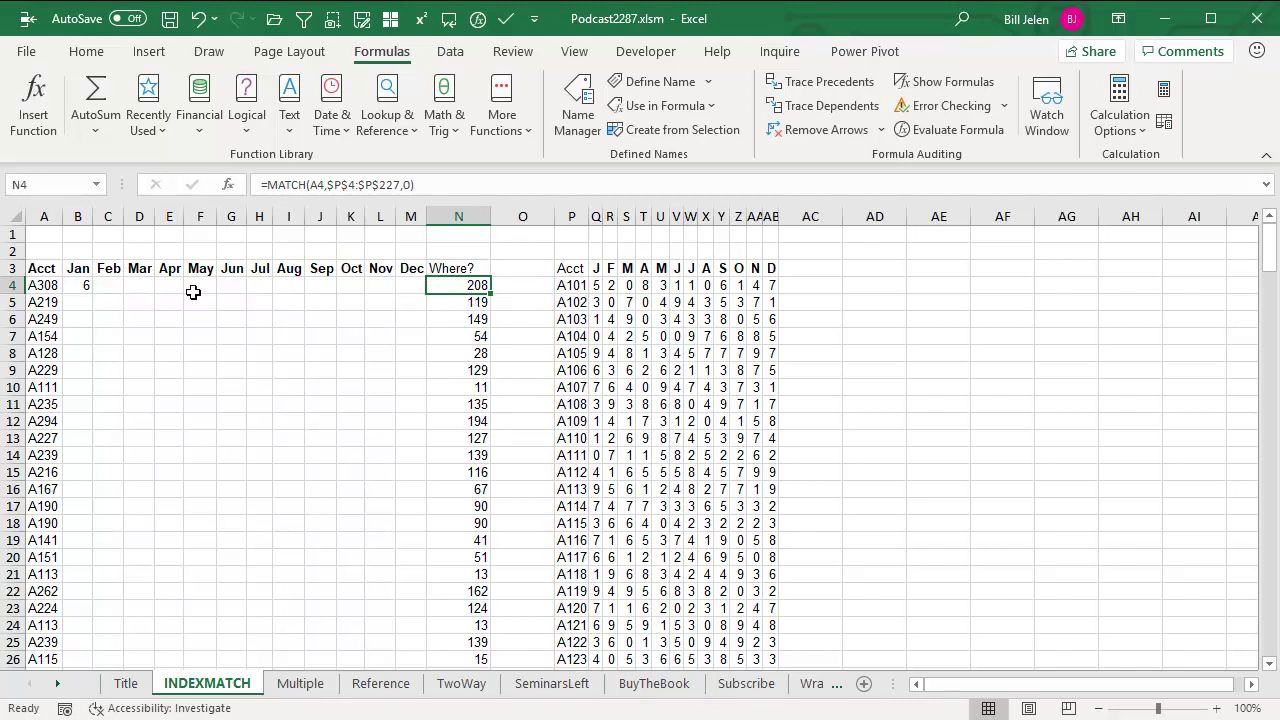
Review the INDEX formula in B4, then fill it across to the Dec column and down through all account rows
{"action": "left_click", "coordinate": [82, 286]}
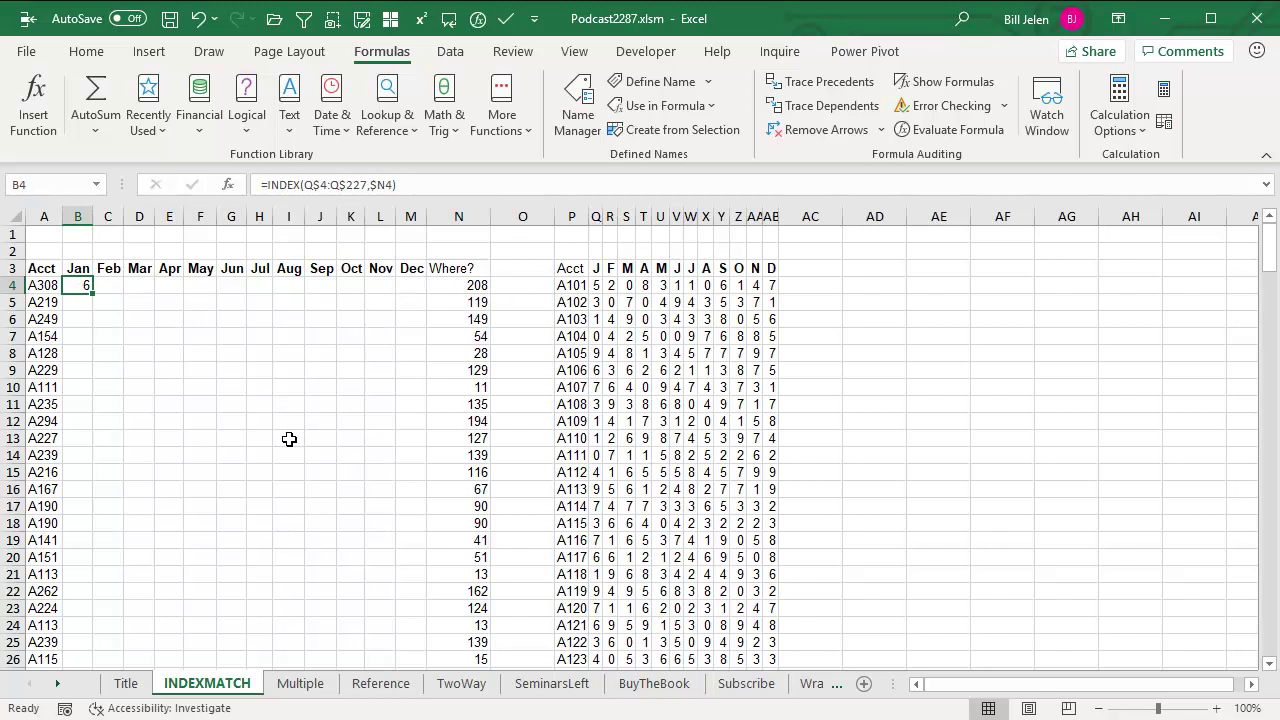
{"action": "key", "text": "F2"}
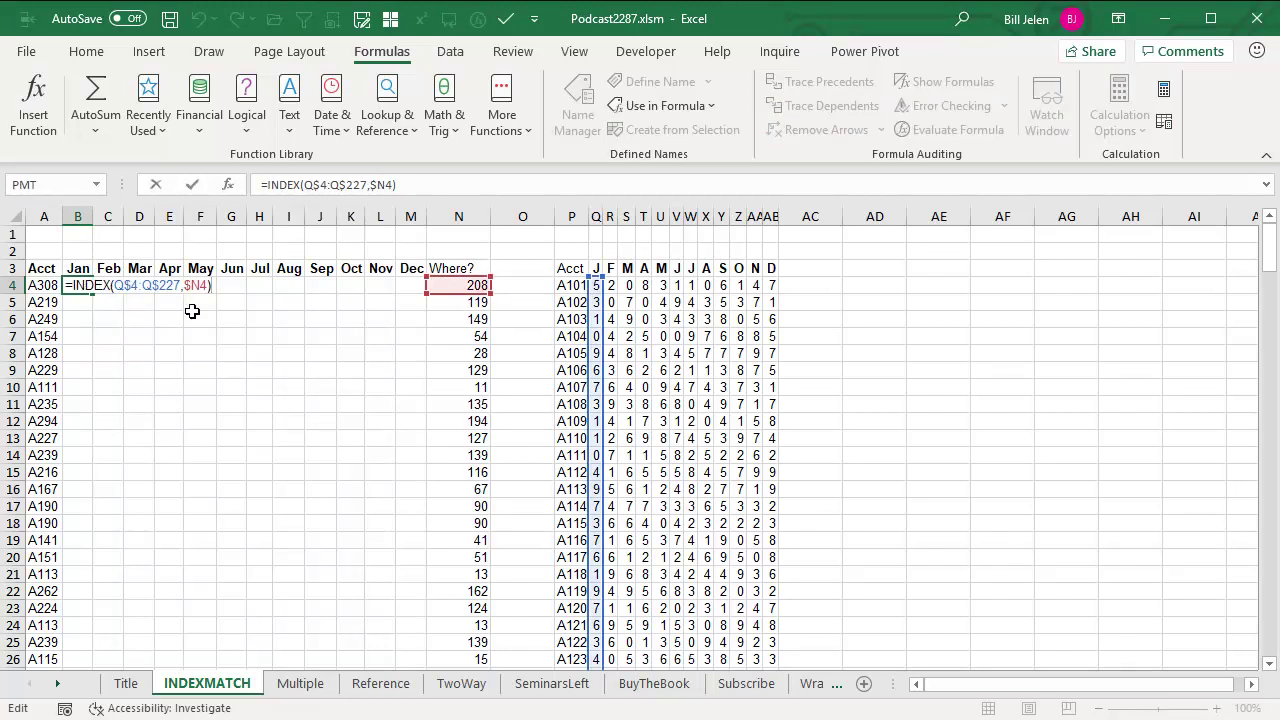
{"action": "key", "text": "ctrl+Return"}
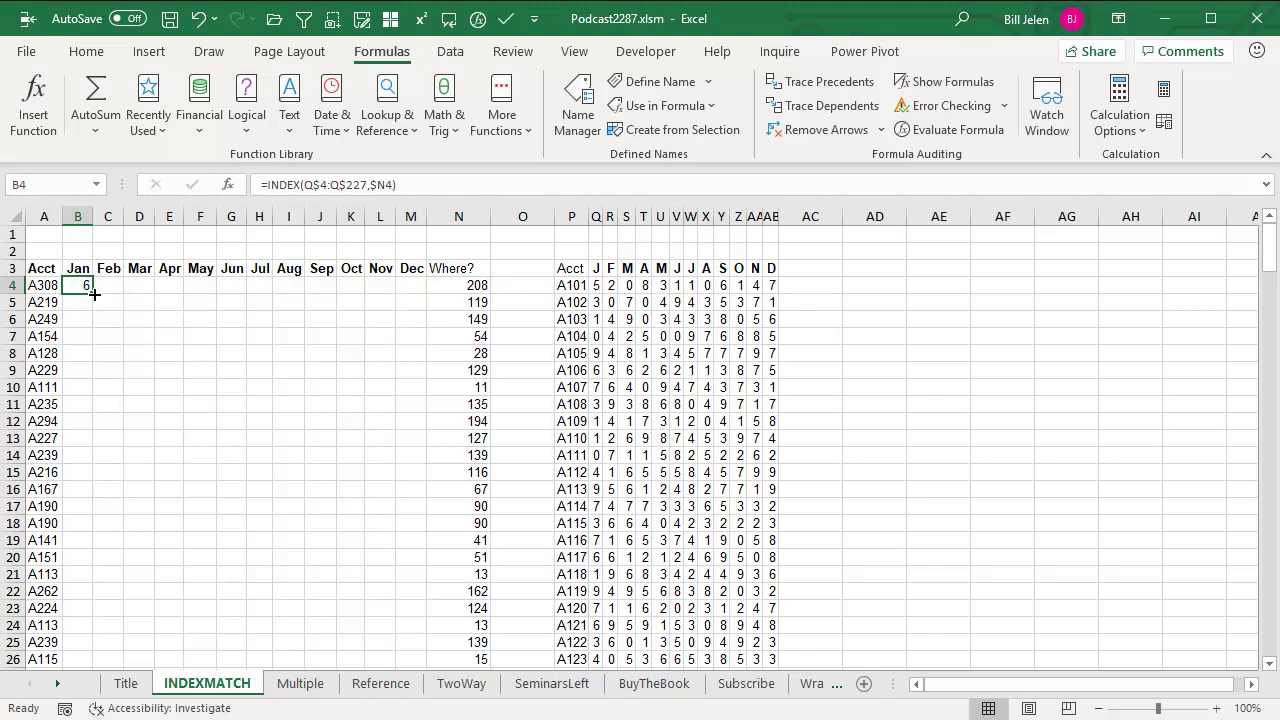
{"action": "left_click_drag", "start_coordinate": [92, 292], "coordinate": [428, 294]}
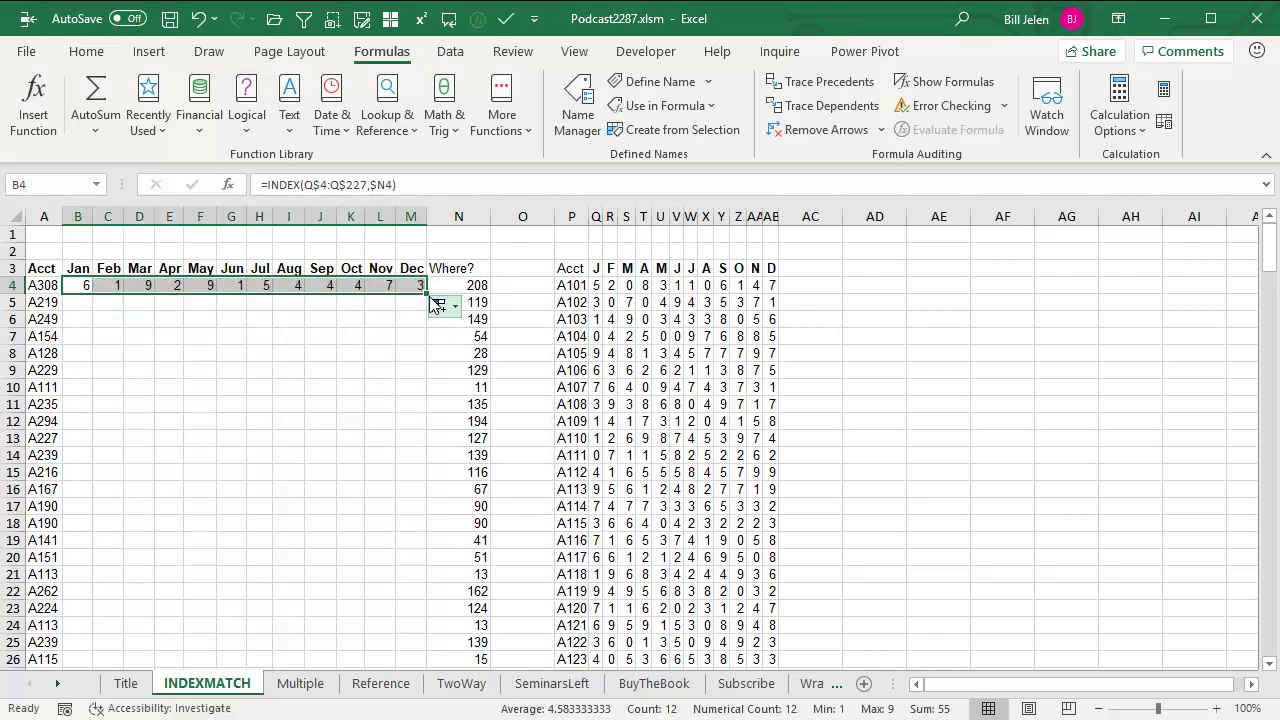
{"action": "double_click", "coordinate": [428, 294]}
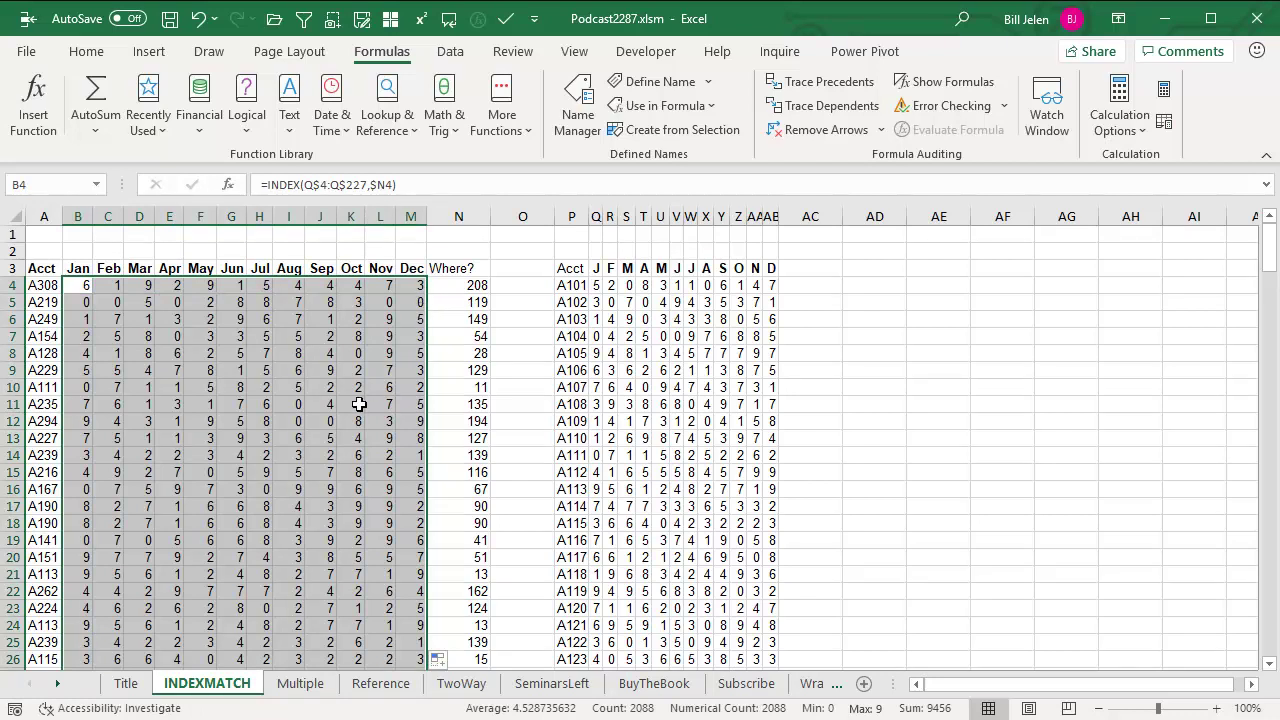
On the Multiple sheet, re-enter the existing XLOOKUP formula in B4 and copy it down column B for all accounts
{"action": "left_click", "coordinate": [310, 686]}
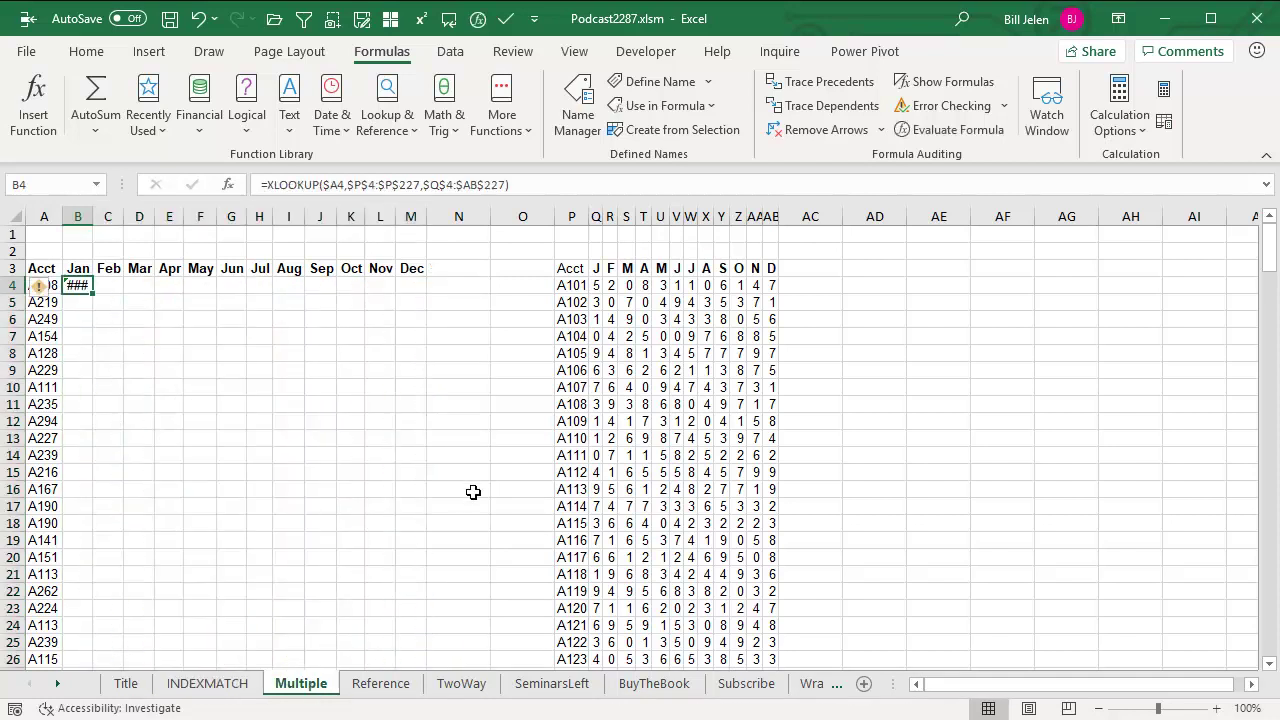
{"action": "key", "text": "F2"}
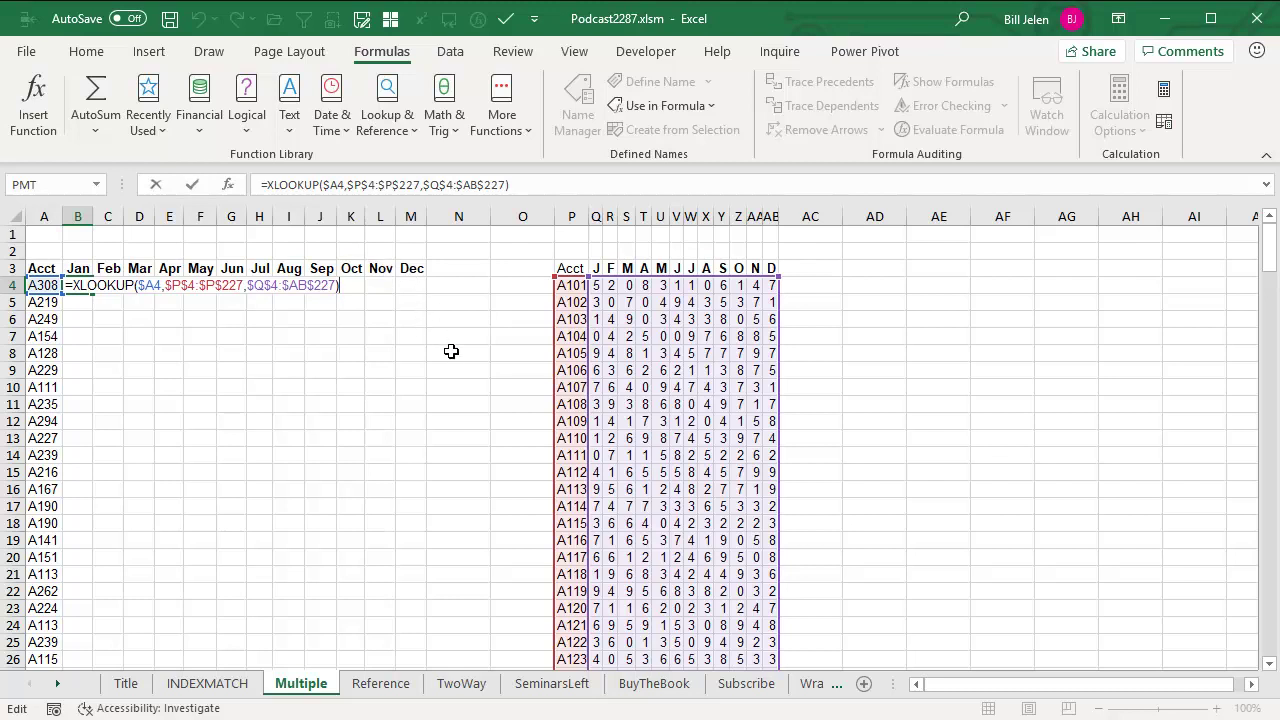
{"action": "key", "text": "Return"}
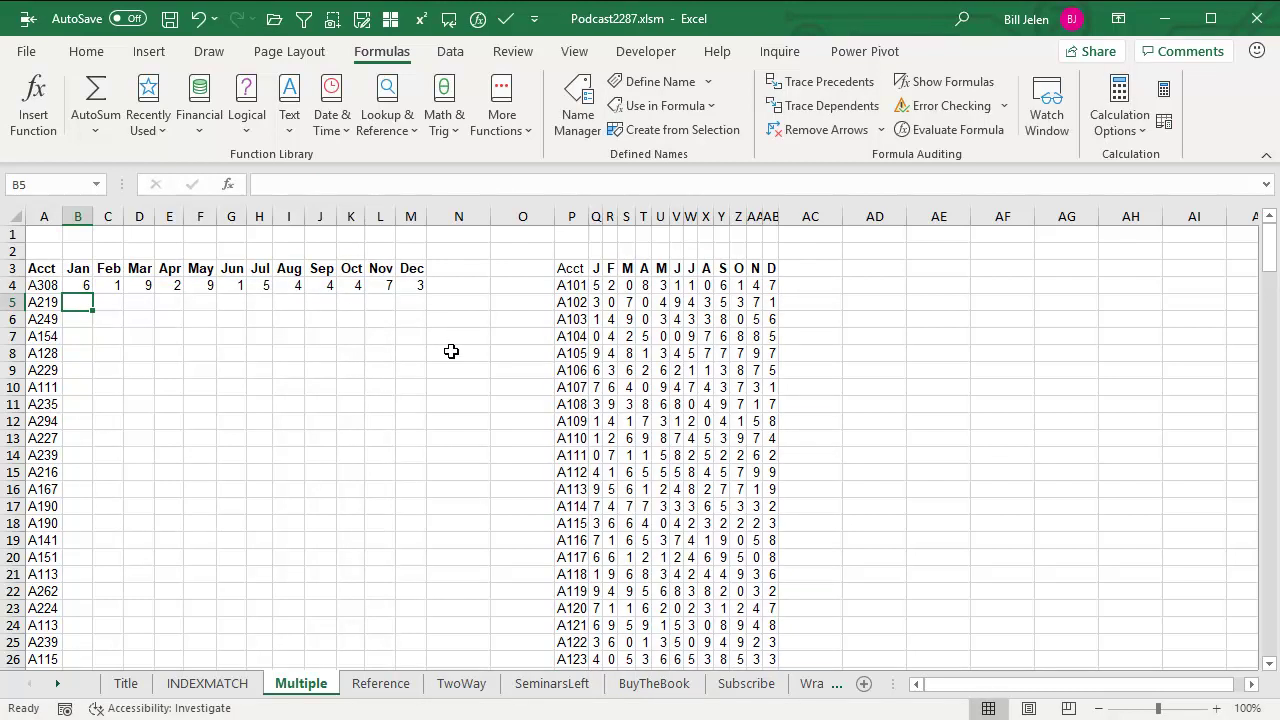
{"action": "left_click", "coordinate": [84, 284]}
{"action": "double_click", "coordinate": [90, 294]}
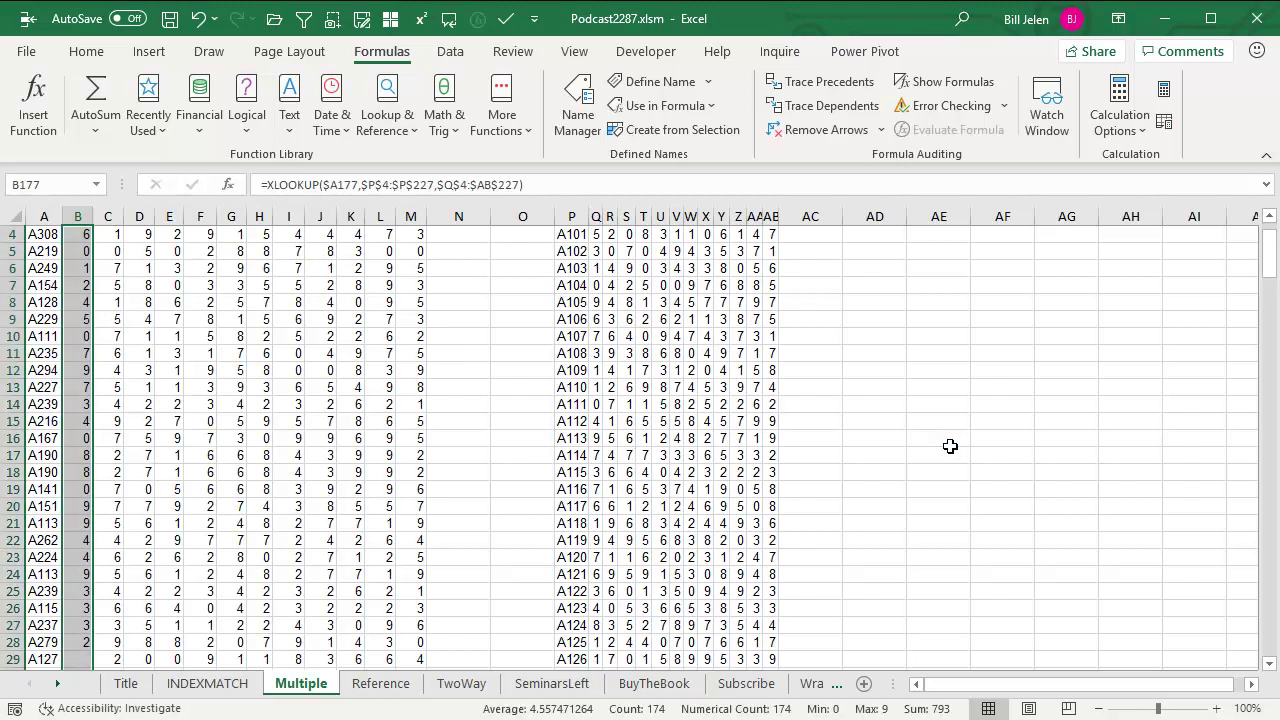
{"action": "scroll", "coordinate": [457, 390], "scroll_direction": "up", "scroll_amount": 1}
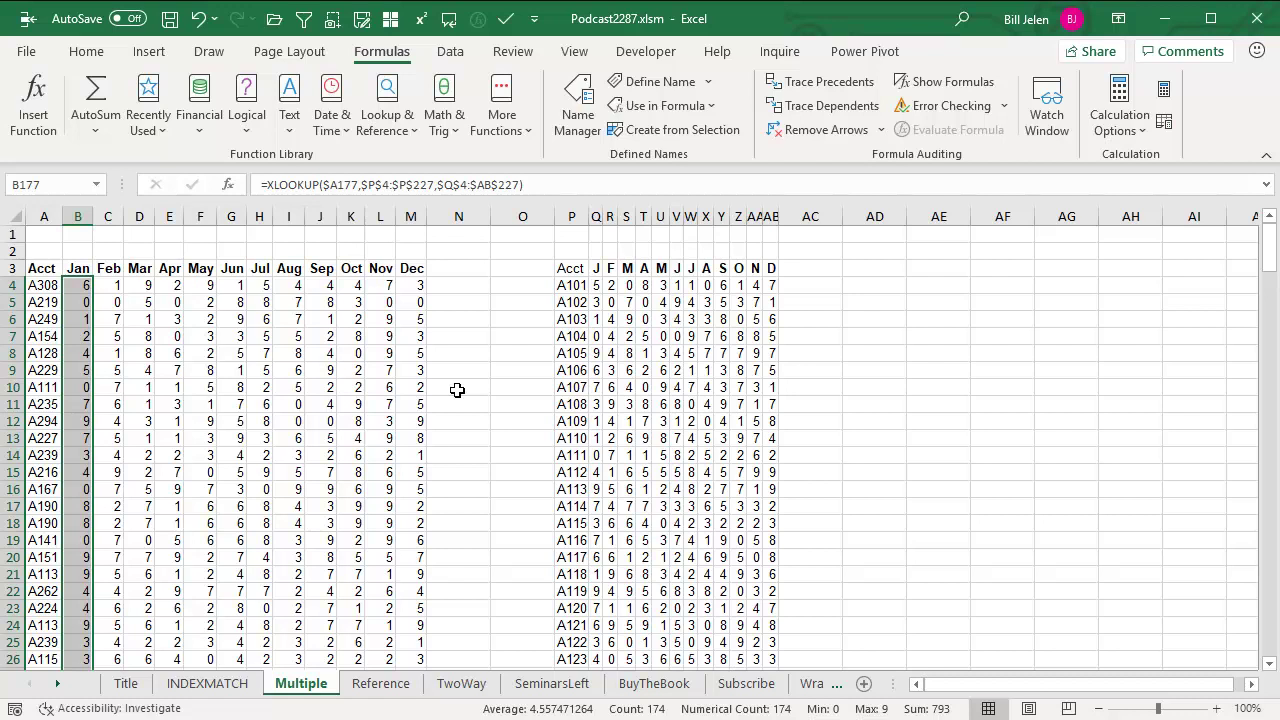
On the Reference sheet, inspect the SUM of two XLOOKUPs in E4 and check the sum of B4:B12 for comparison
{"action": "left_click", "coordinate": [380, 684]}
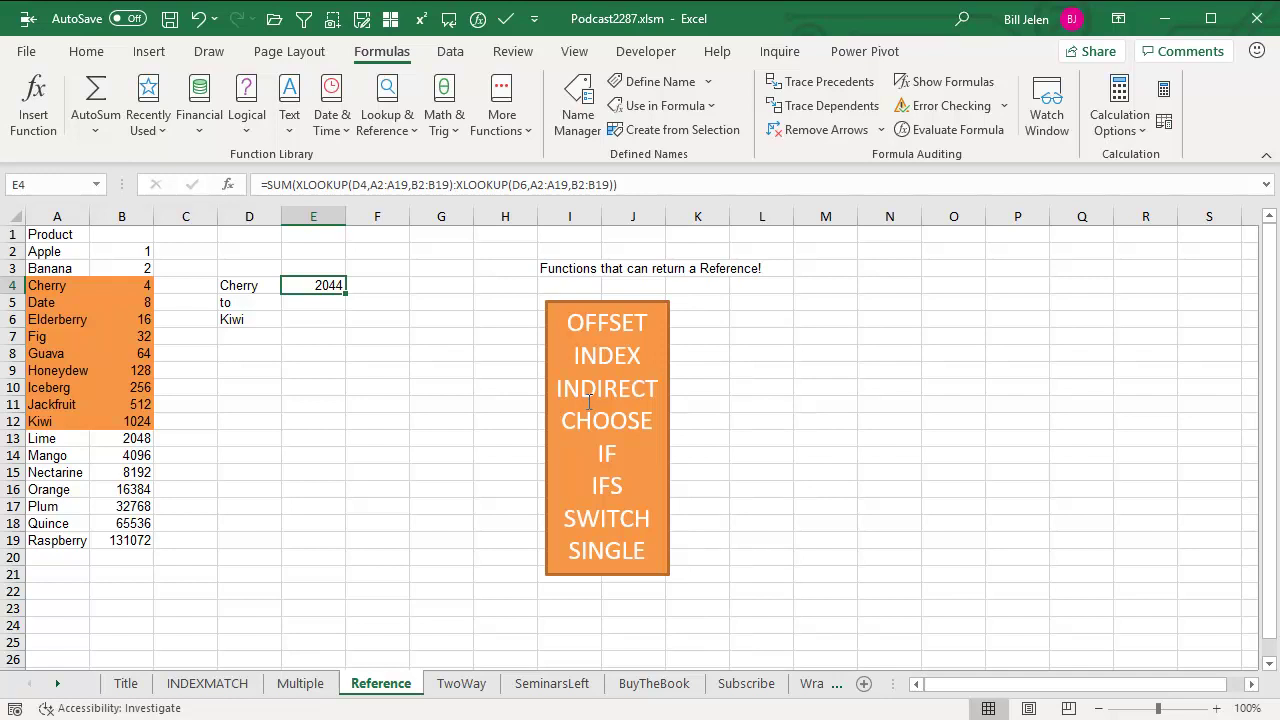
{"action": "key", "text": "F2"}
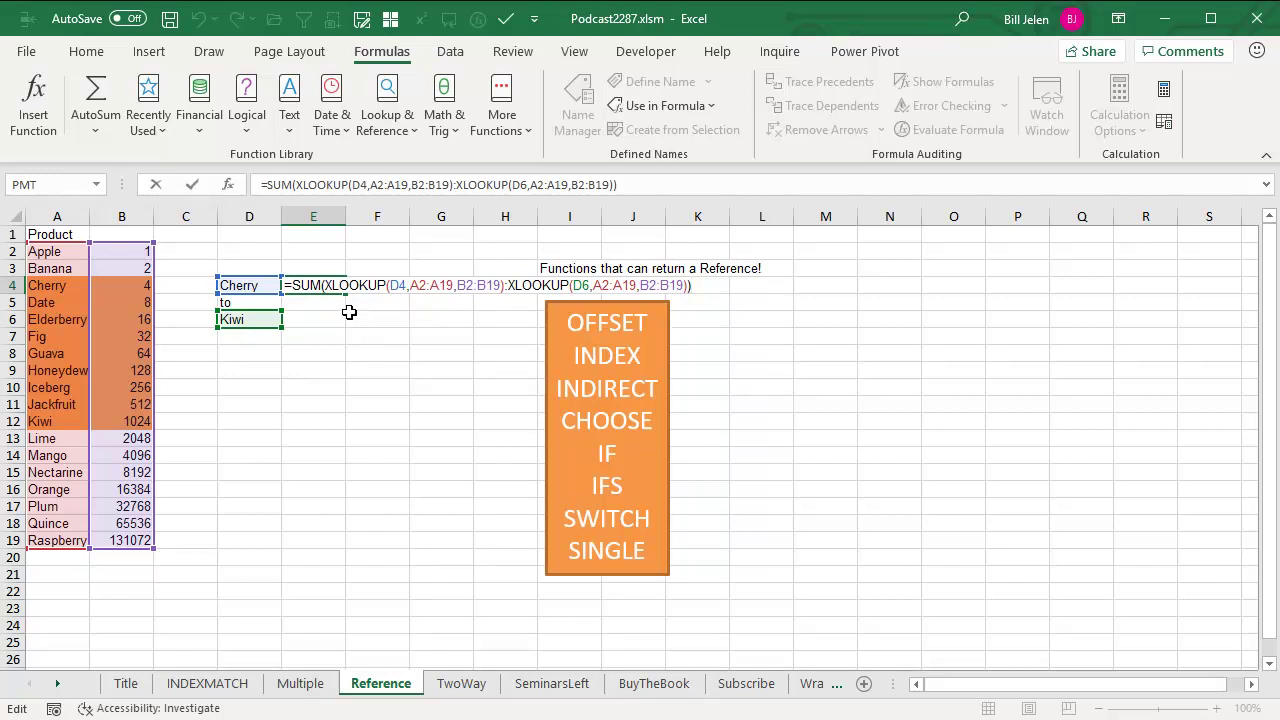
{"action": "key", "text": "ctrl+Return"}
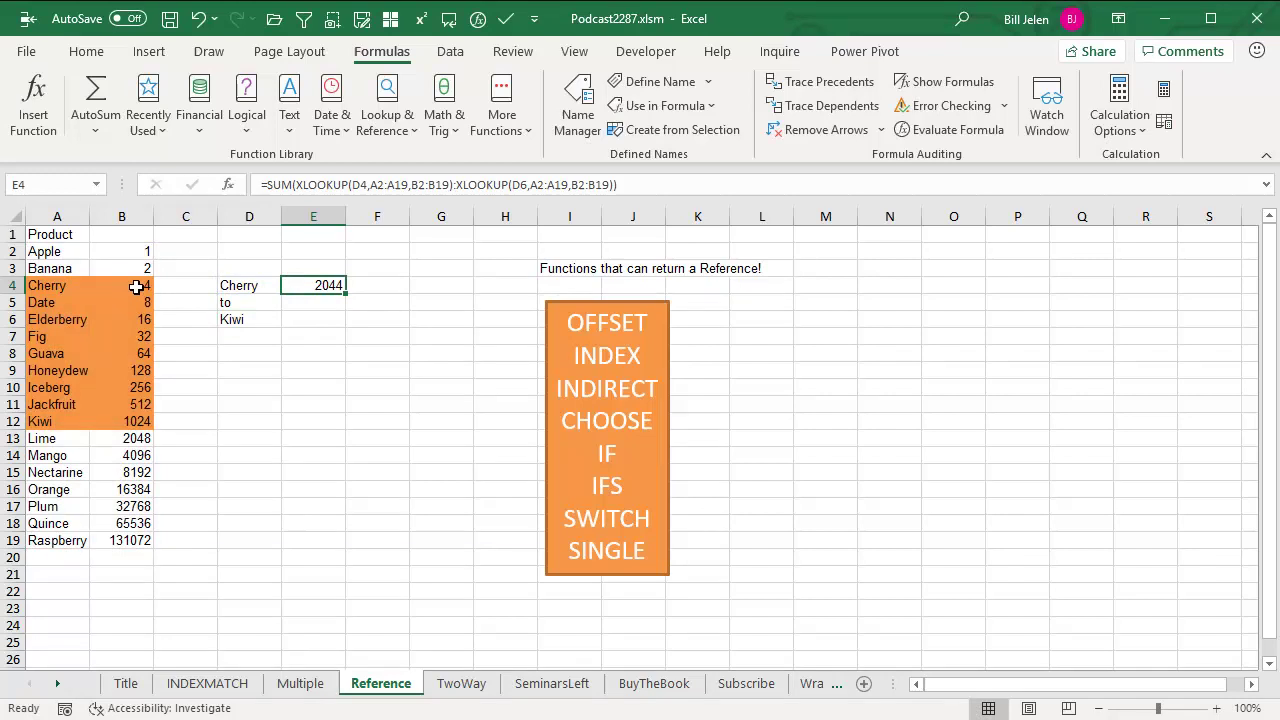
{"action": "left_click_drag", "start_coordinate": [136, 287], "coordinate": [138, 421]}
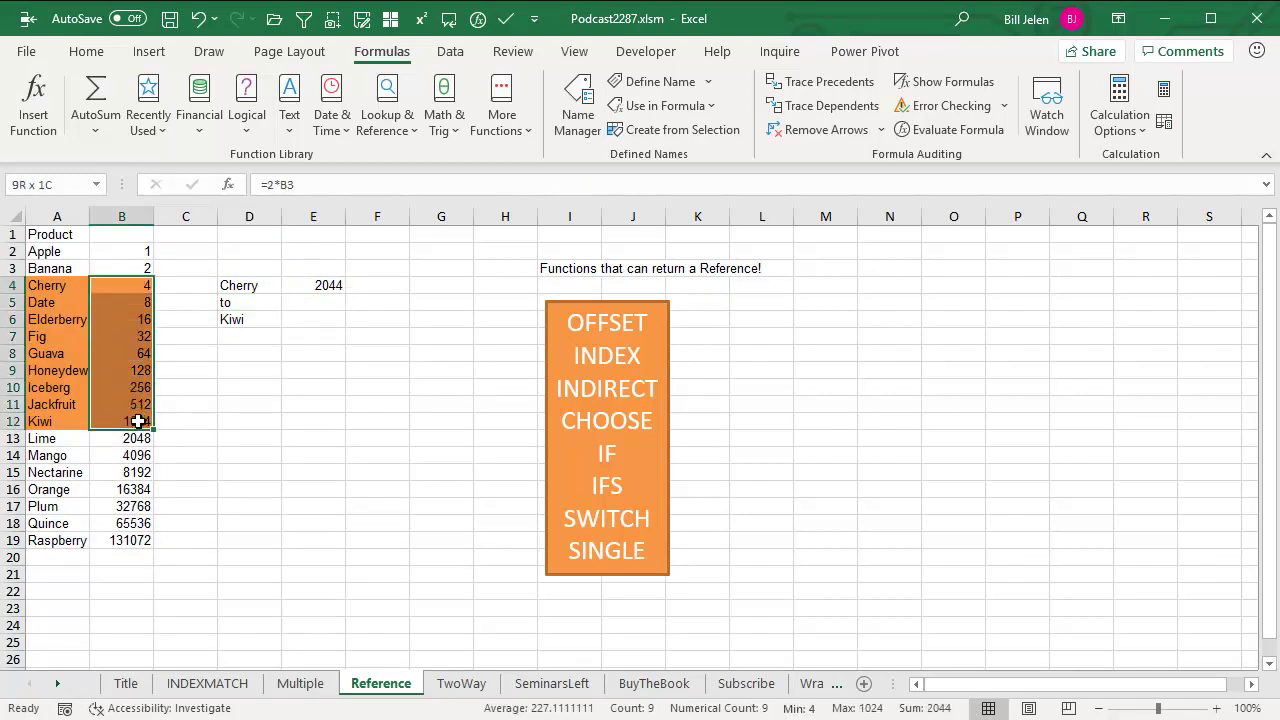
Evaluate the SUM formula in E4 one stage at a time through to its final result, then close the evaluation
{"action": "left_click", "coordinate": [330, 285]}
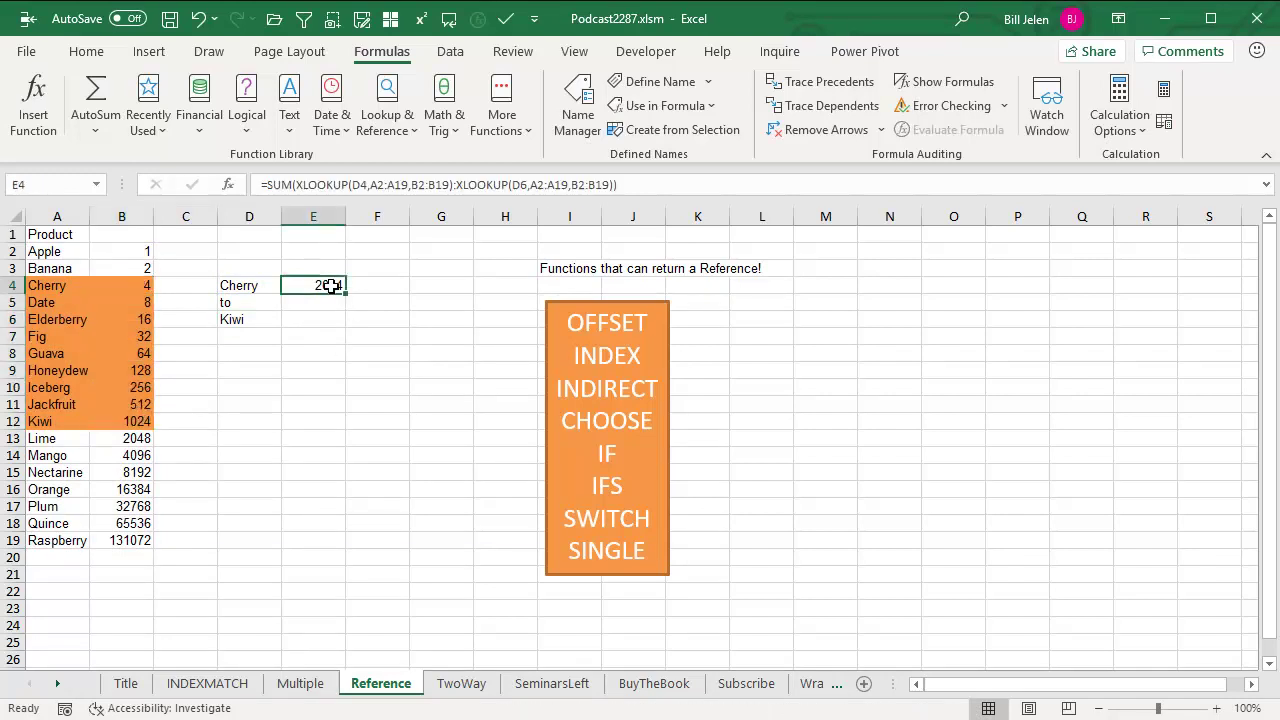
{"action": "left_click", "coordinate": [479, 21]}
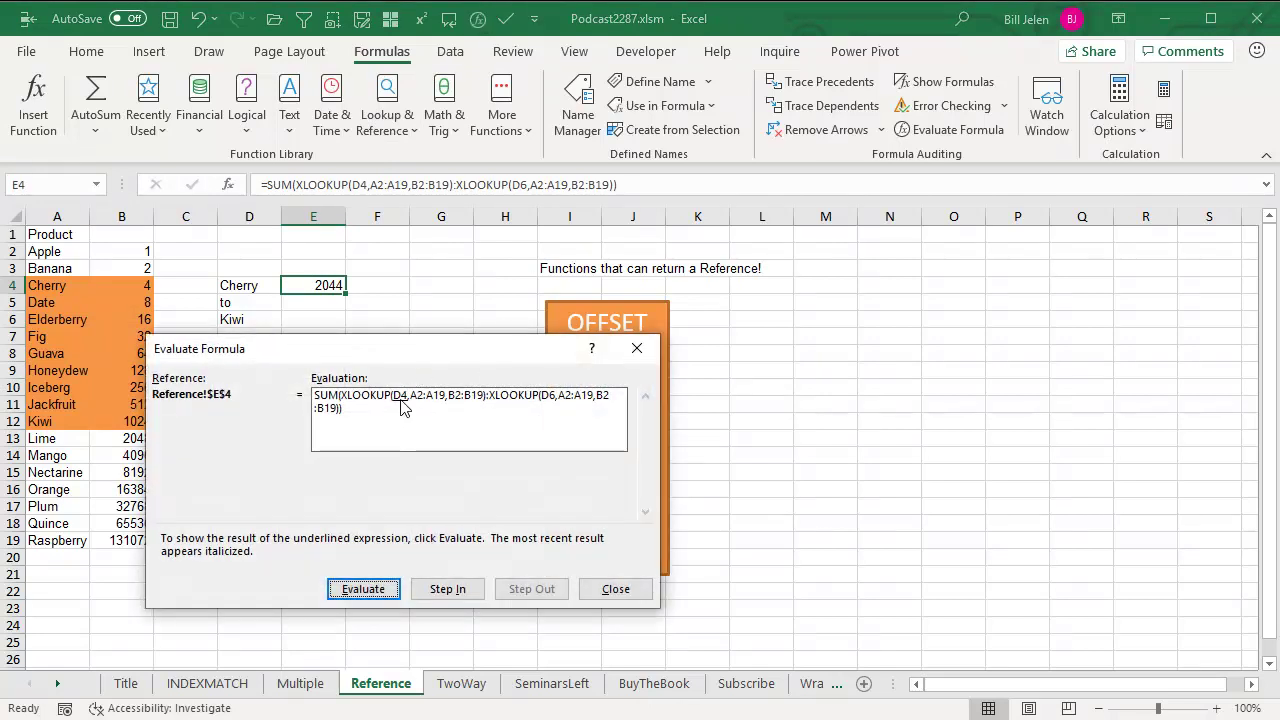
{"action": "left_click", "coordinate": [366, 589]}
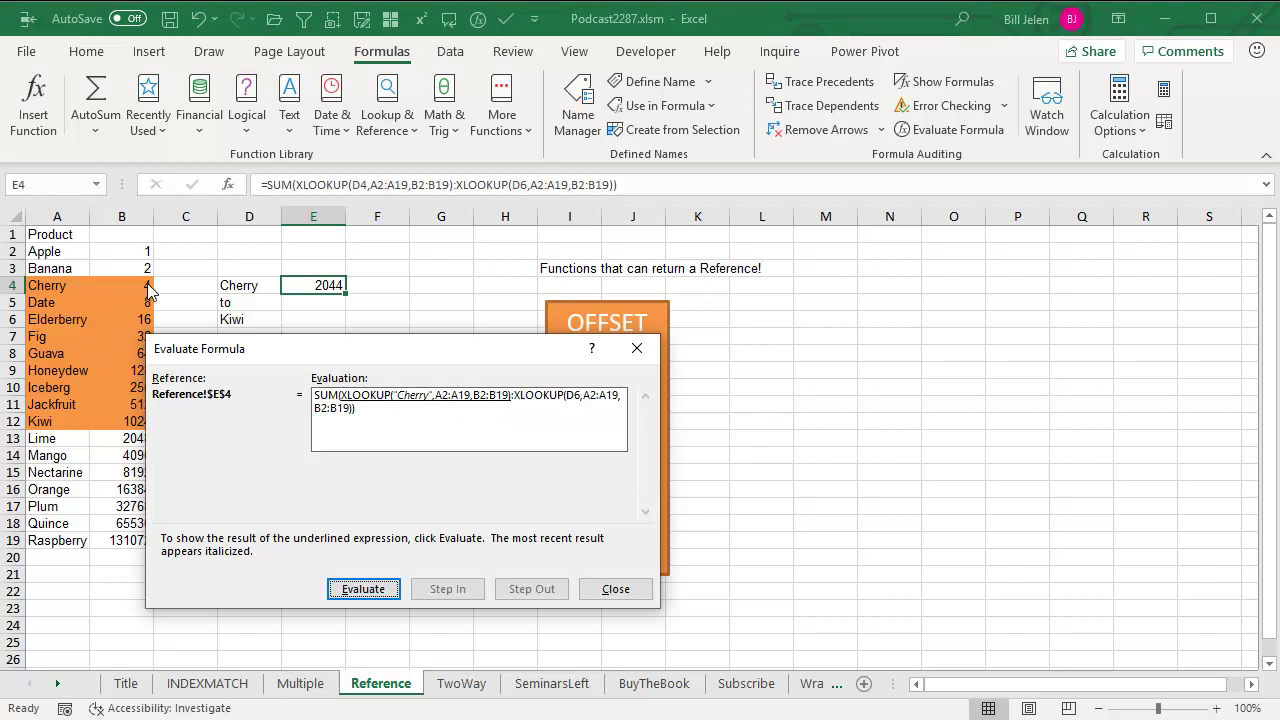
{"action": "left_click", "coordinate": [365, 590]}
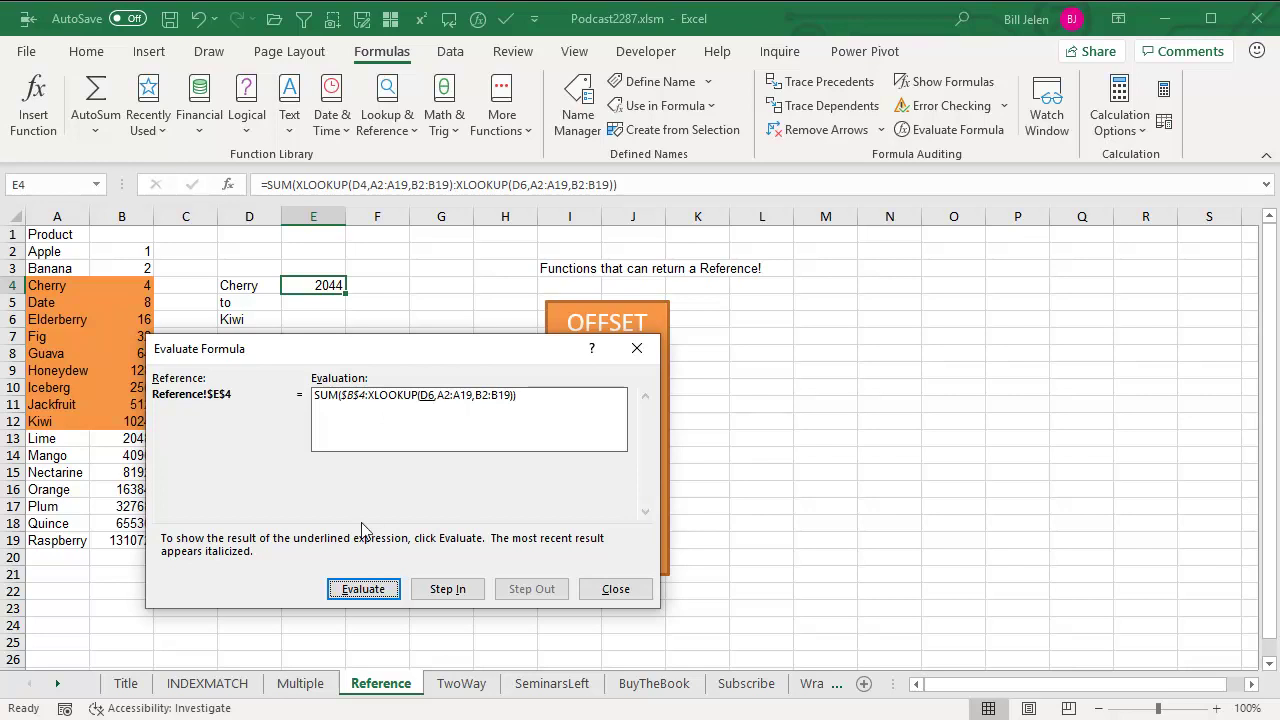
{"action": "left_click", "coordinate": [364, 586]}
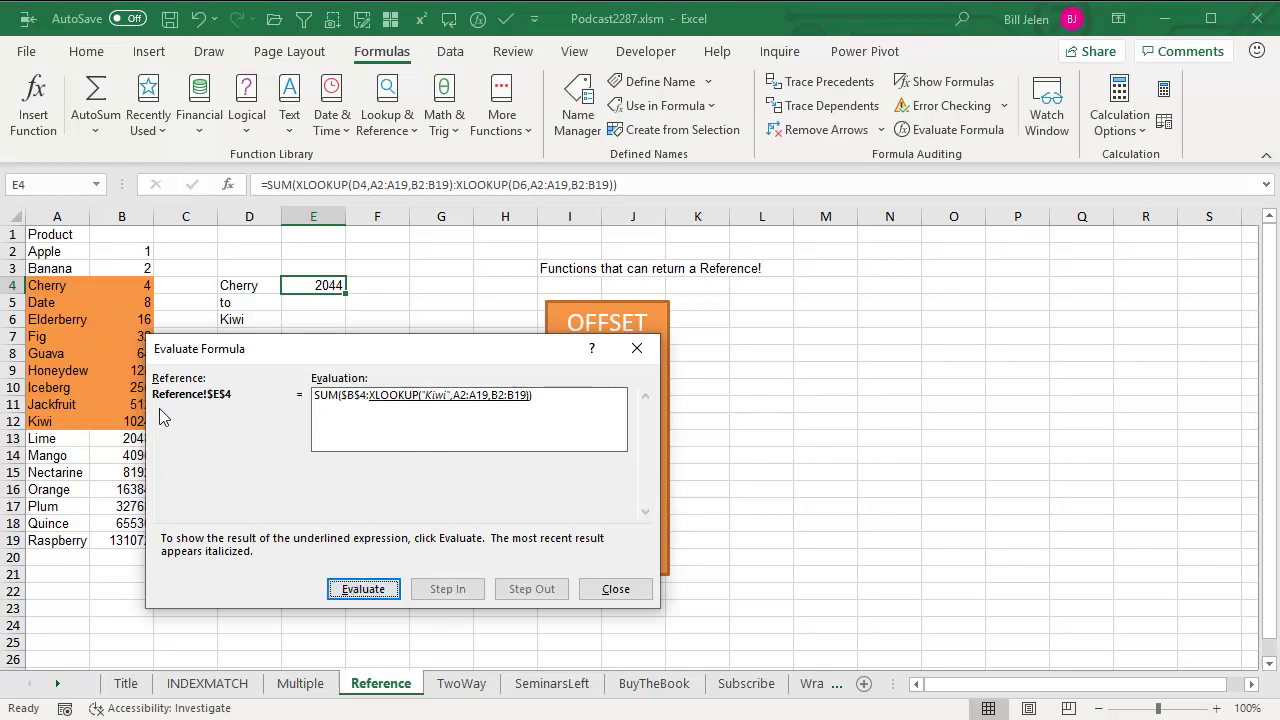
{"action": "left_click", "coordinate": [352, 590]}
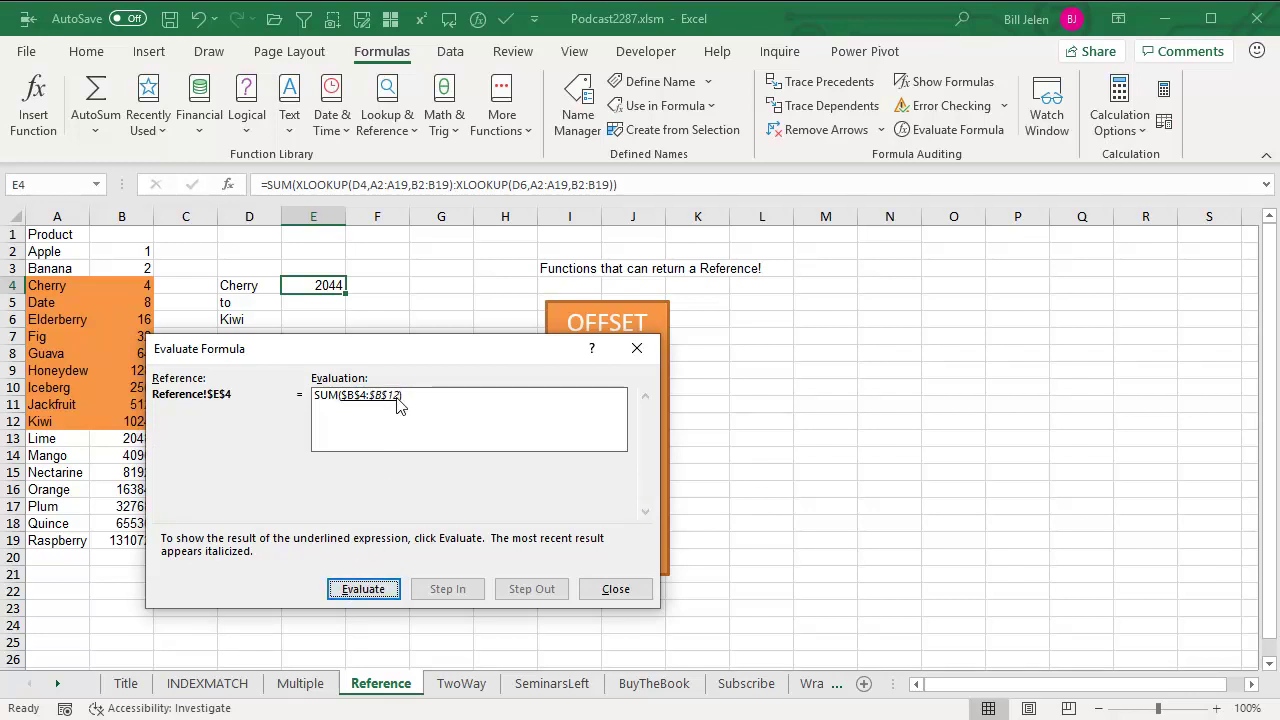
{"action": "left_click", "coordinate": [364, 590]}
{"action": "left_click", "coordinate": [364, 590]}
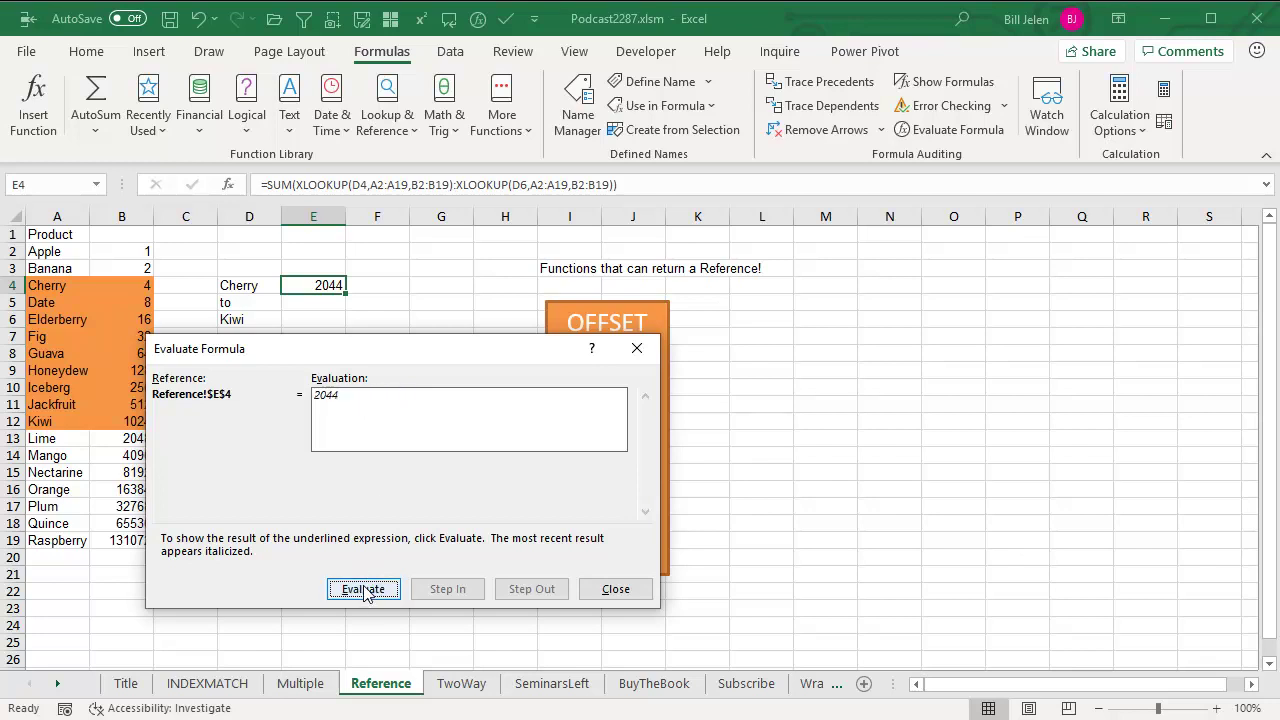
{"action": "left_click", "coordinate": [616, 590]}
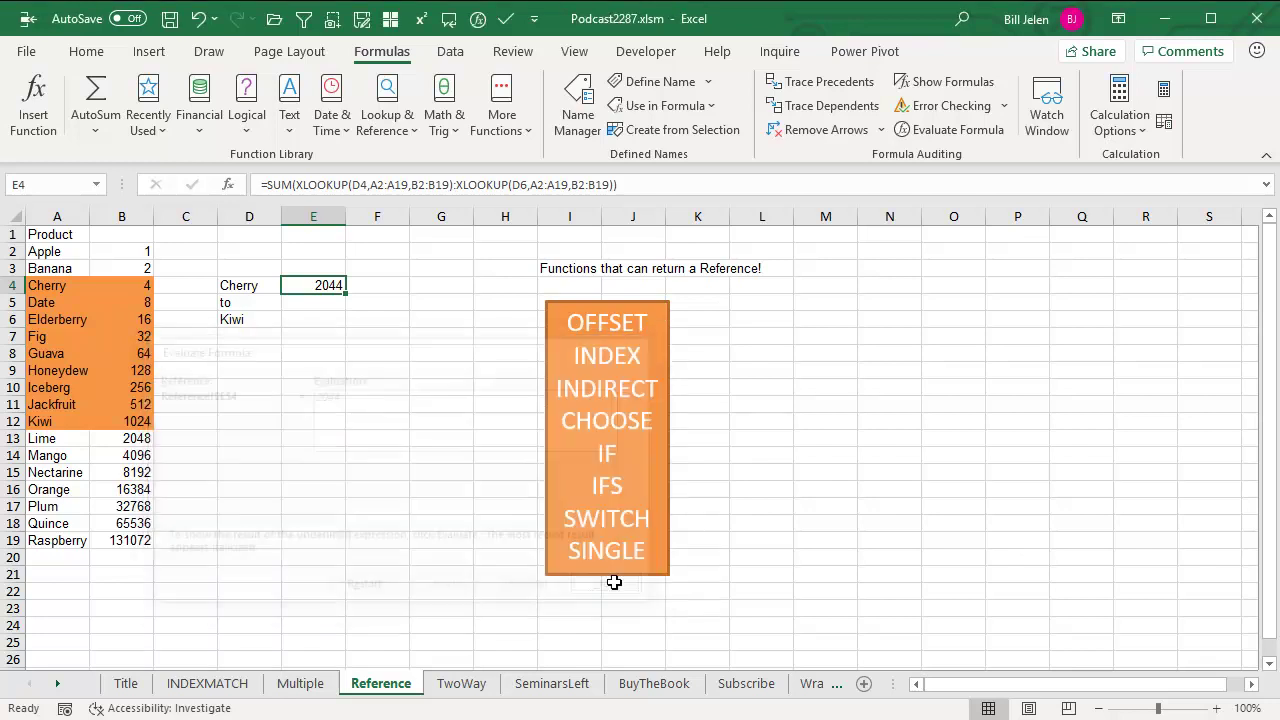
On the TwoWay sheet, examine the INDEX-MATCH-MATCH formula in B6 and the ranges it references
{"action": "left_click", "coordinate": [465, 686]}
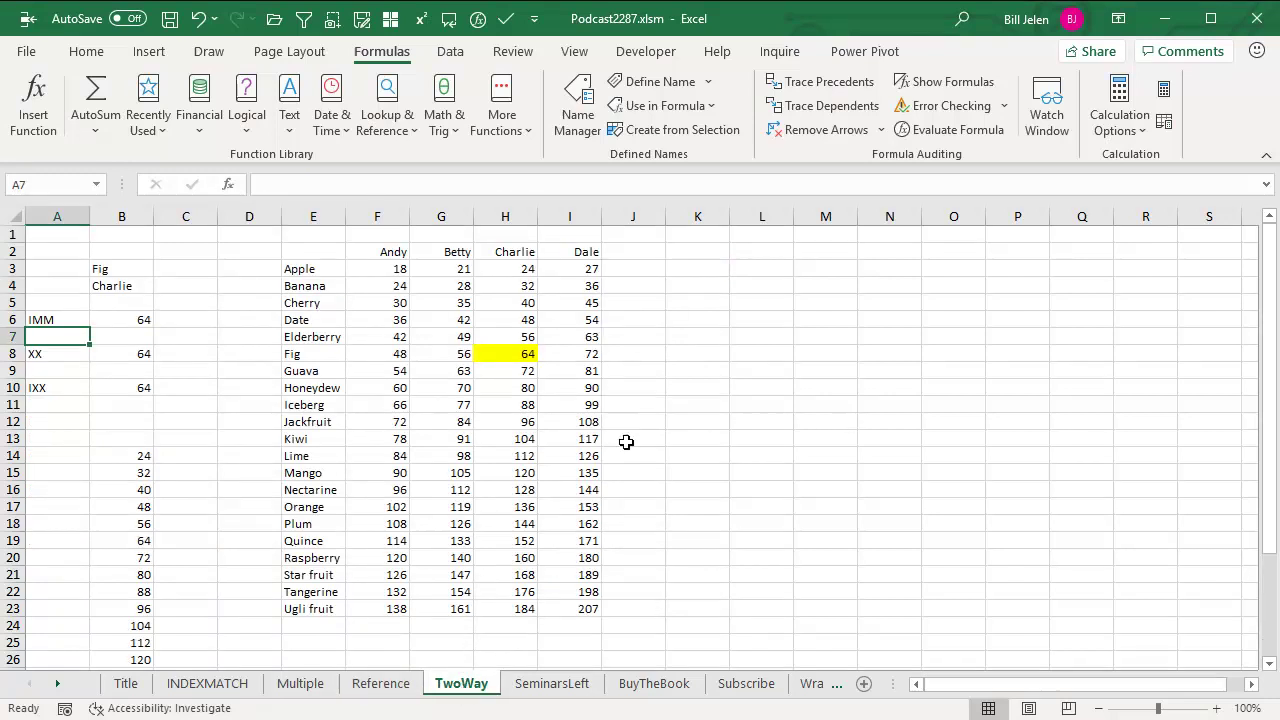
{"action": "left_click", "coordinate": [140, 320]}
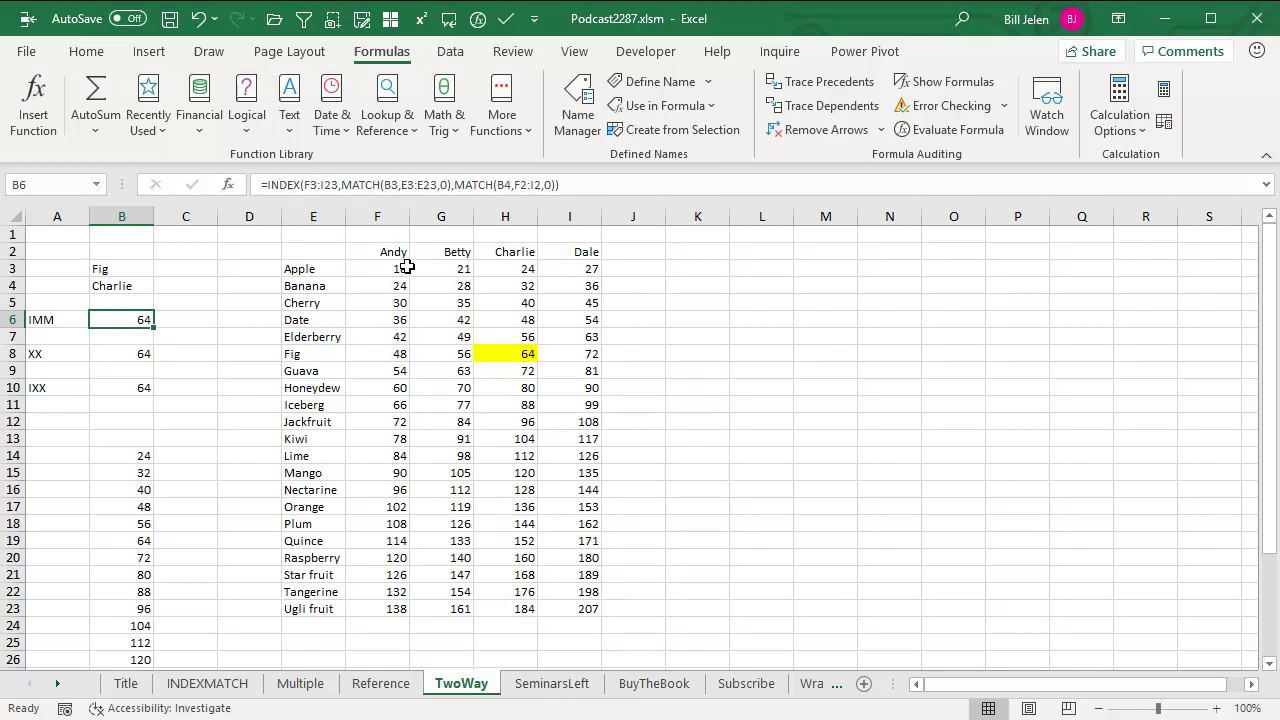
{"action": "key", "text": "F2"}
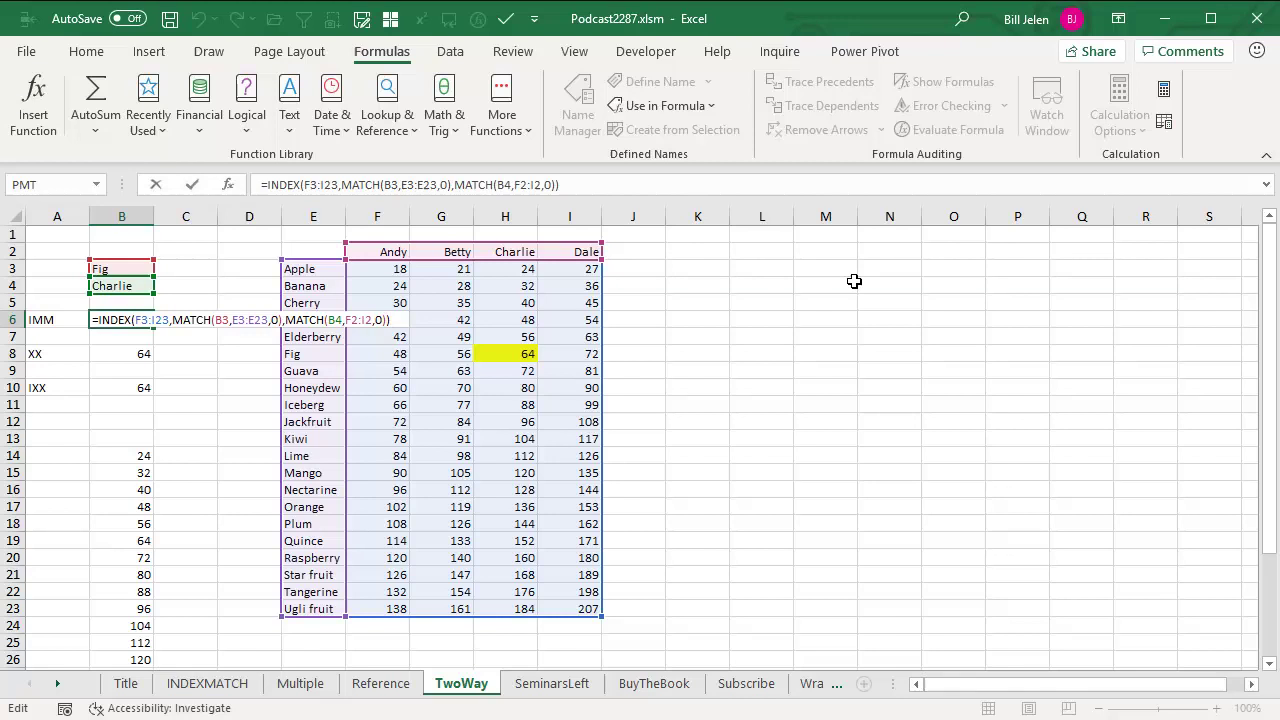
{"action": "key", "text": "ctrl+Return"}
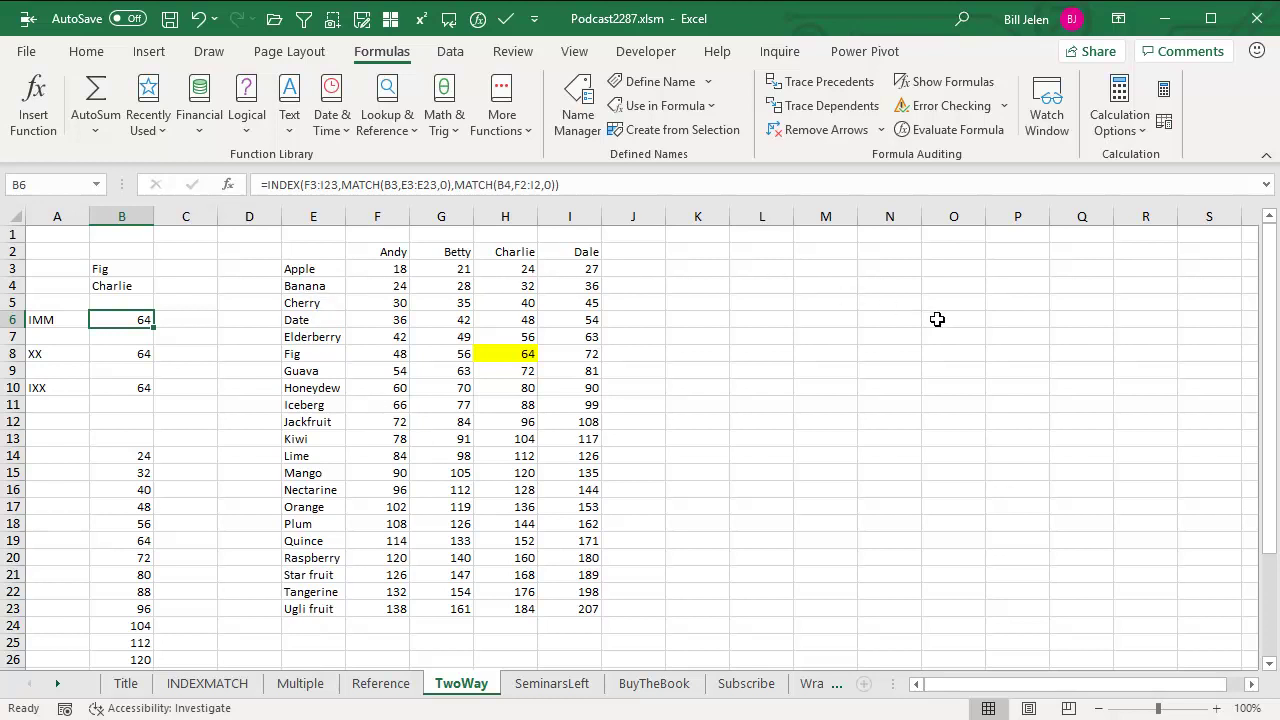
Examine the XLOOKUP formula in B14 and the lookup and return ranges it references
{"action": "left_click", "coordinate": [137, 456]}
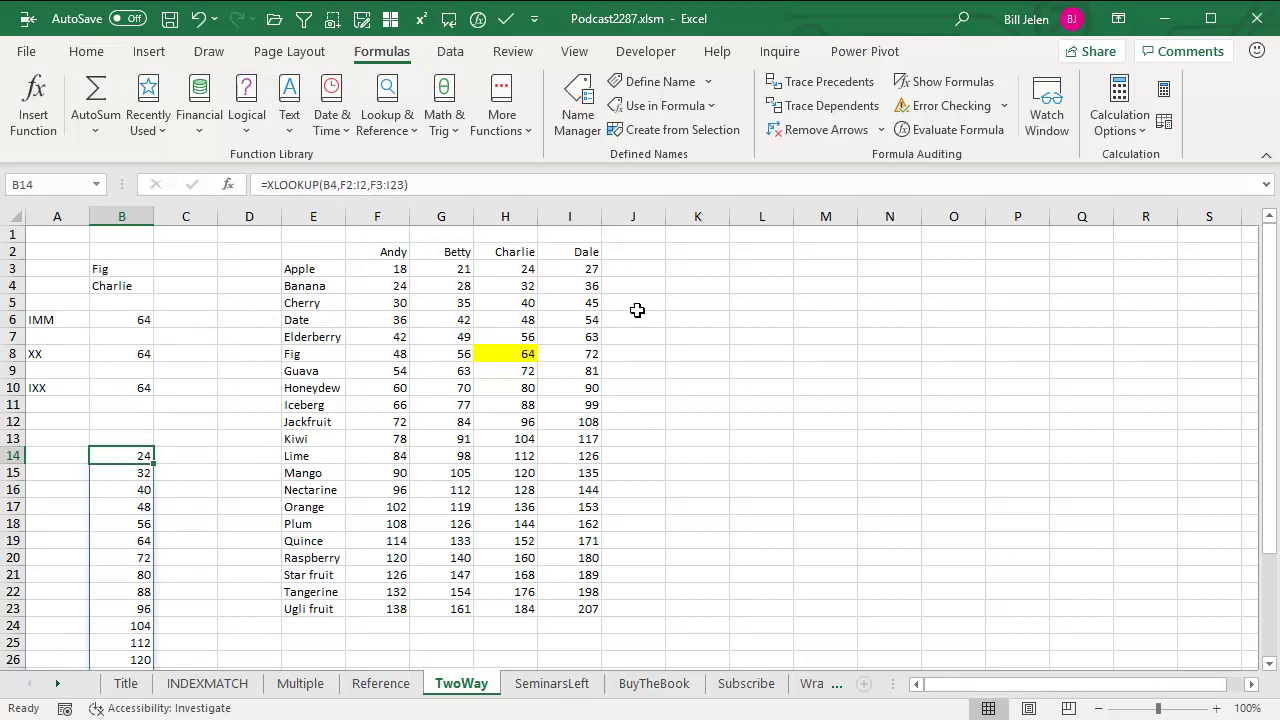
{"action": "key", "text": "F2"}
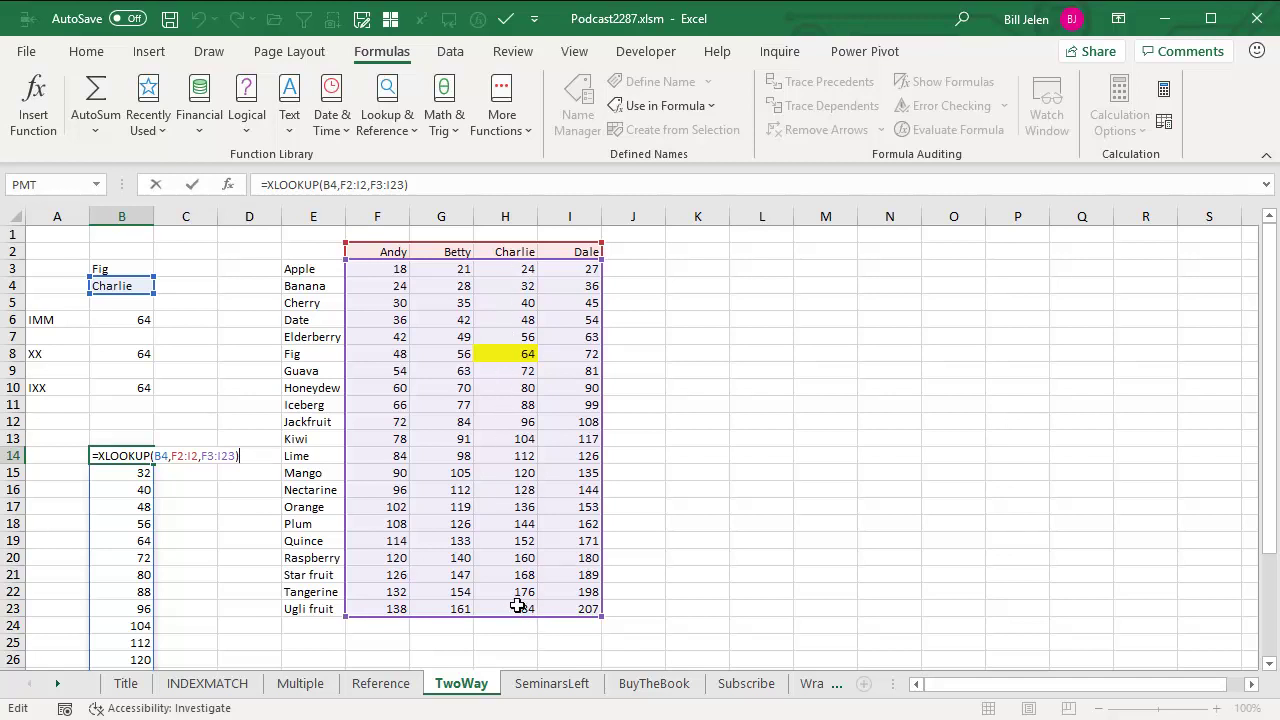
{"action": "key", "text": "ctrl+Return"}
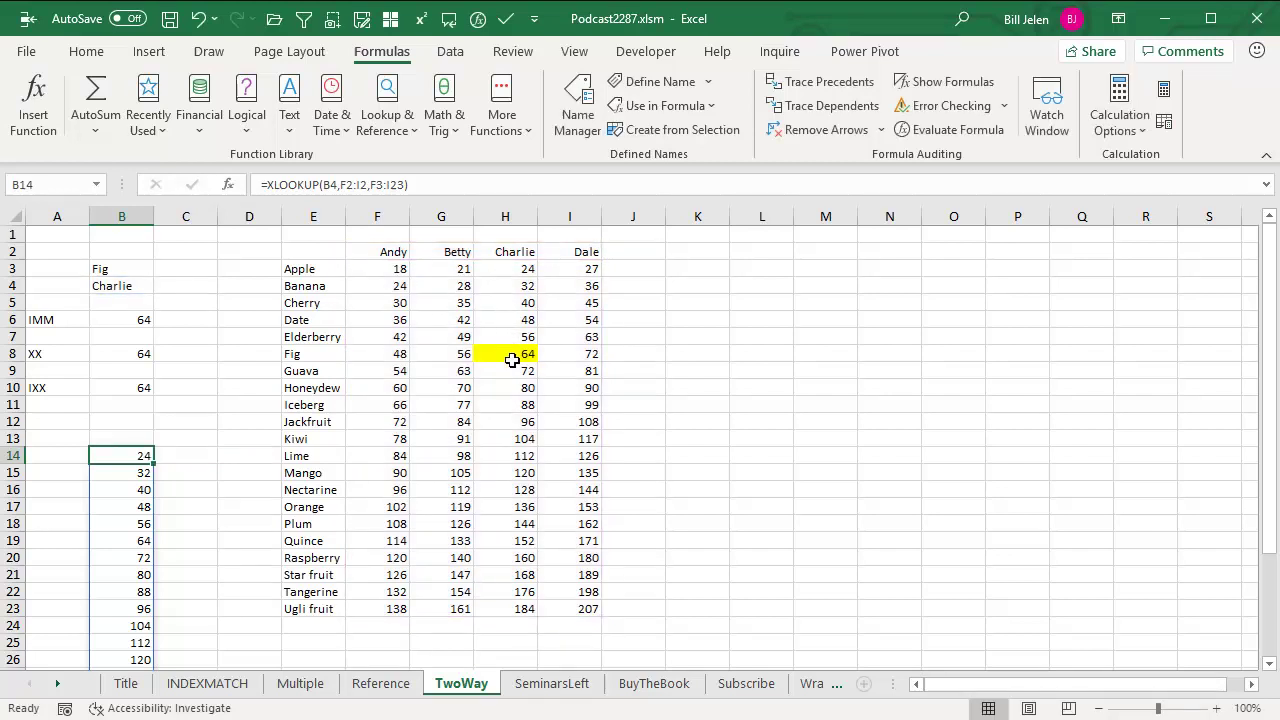
Change the lookup name in B4 to the column heading in F2 to test the formulas, then undo the change
{"action": "left_click", "coordinate": [126, 285]}
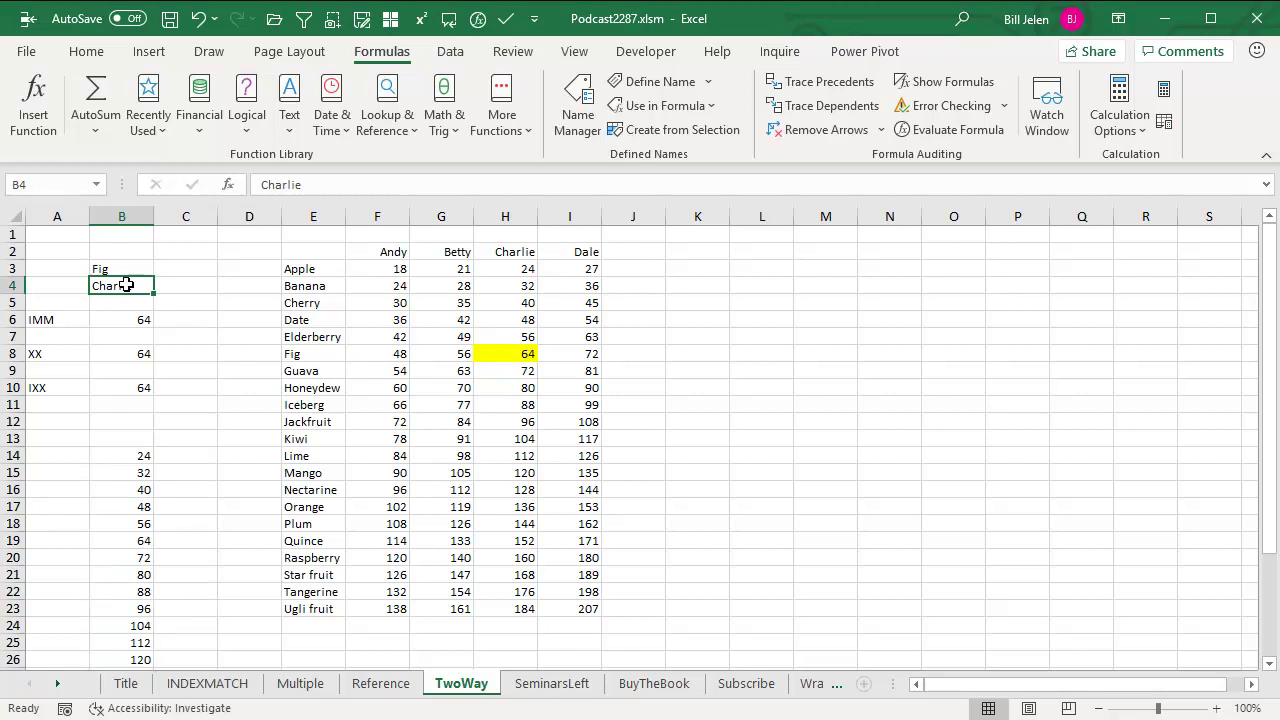
{"action": "type", "text": "Andy"}
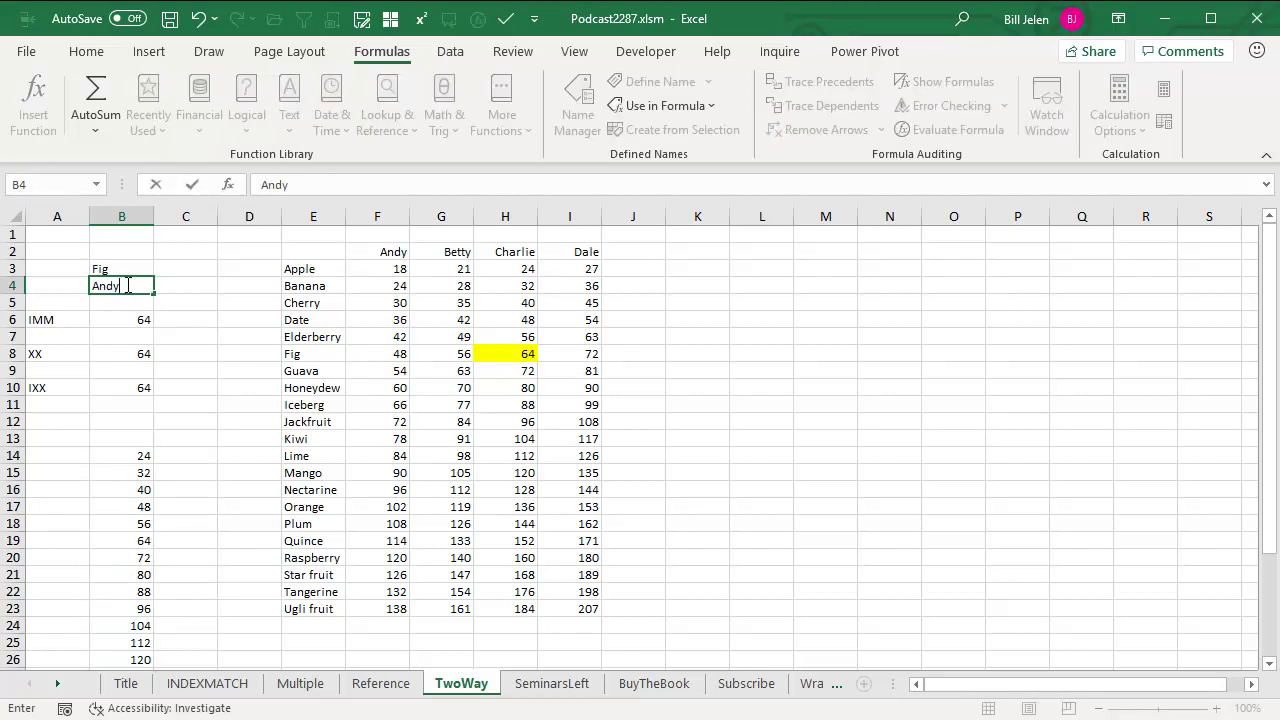
{"action": "key", "text": "Return"}
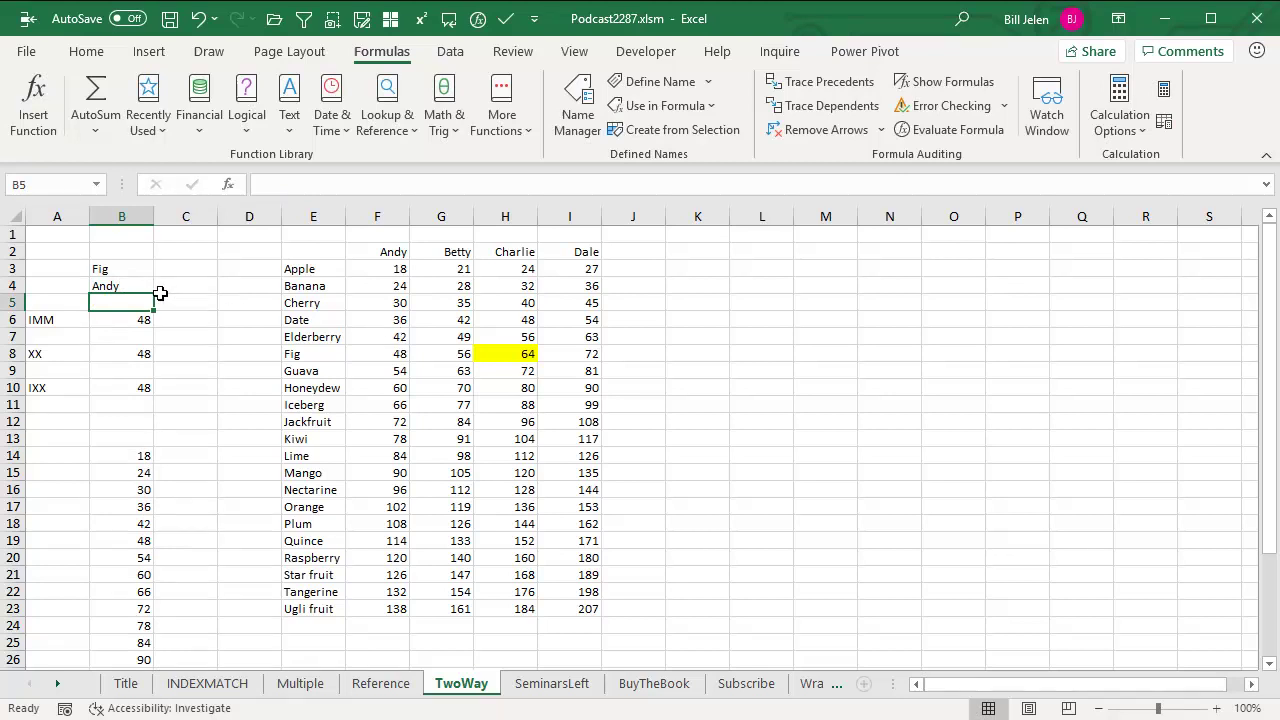
{"action": "key", "text": "ctrl+z"}
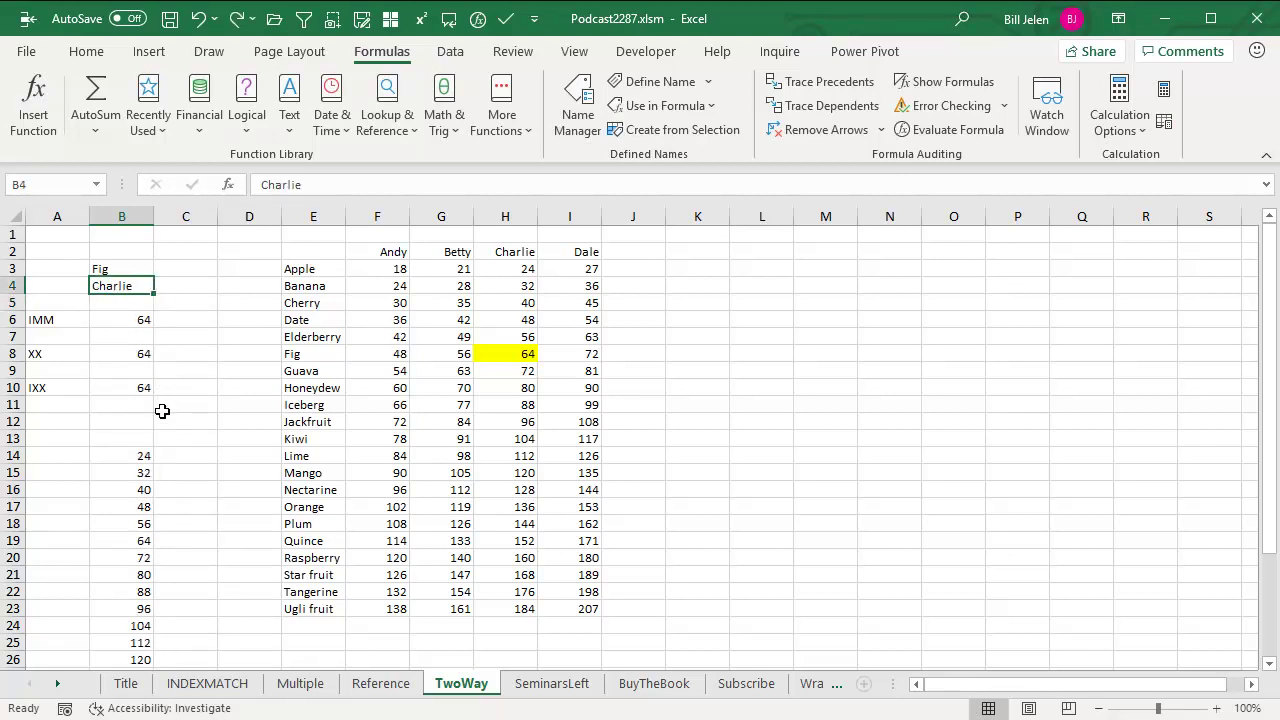
Highlight the XLOOKUP expression in B14 without its equals sign, then examine the nested XLOOKUP formula in B8 and its referenced ranges
{"action": "left_click", "coordinate": [140, 451]}
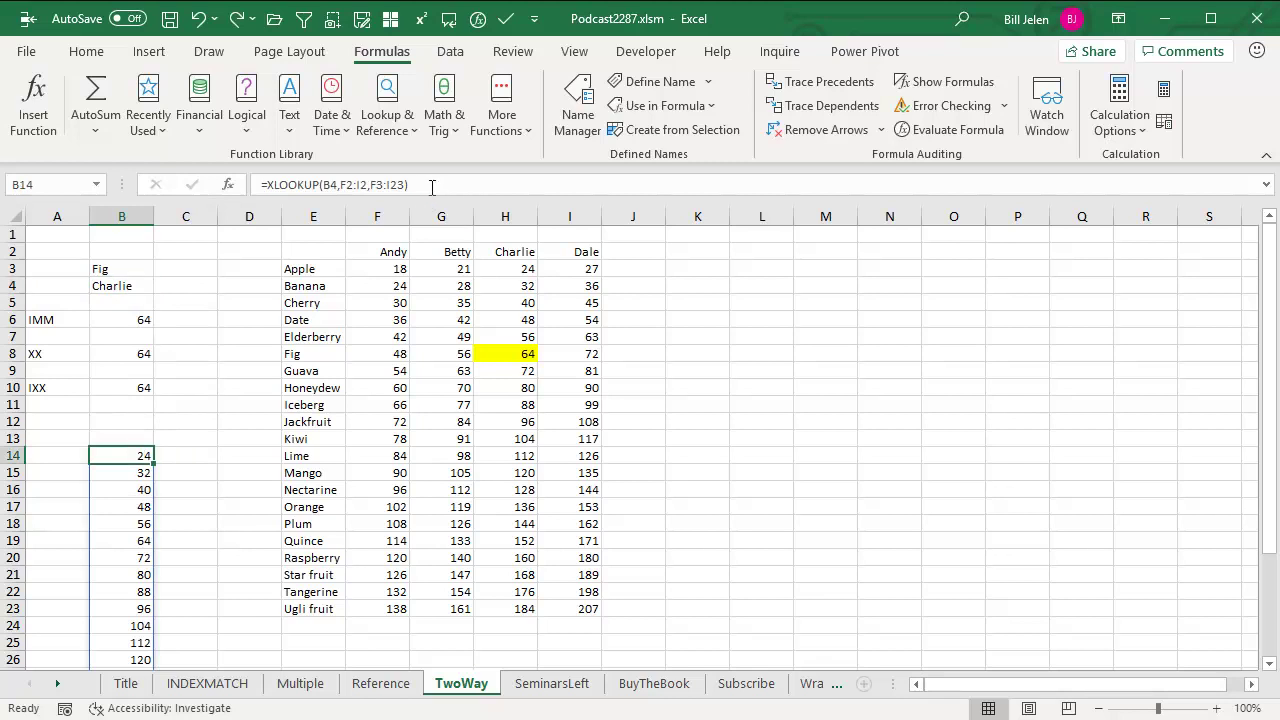
{"action": "left_click_drag", "start_coordinate": [432, 187], "coordinate": [265, 185]}
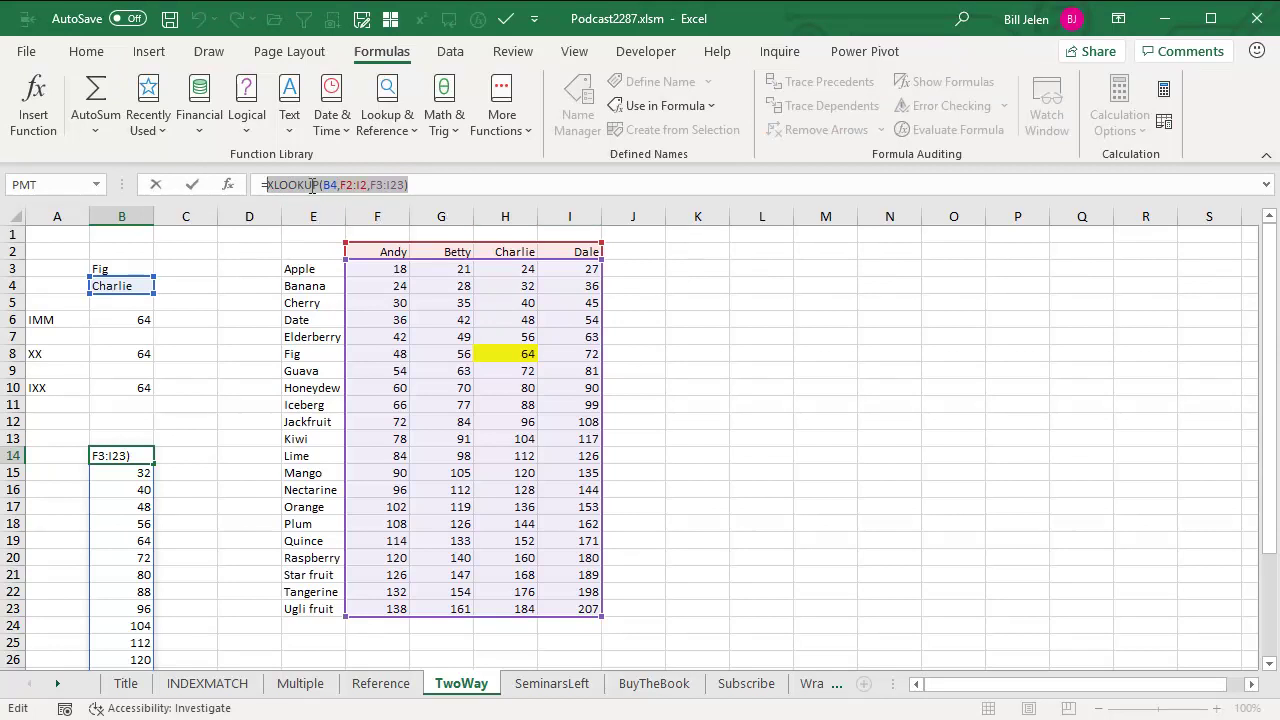
{"action": "key", "text": "Escape"}
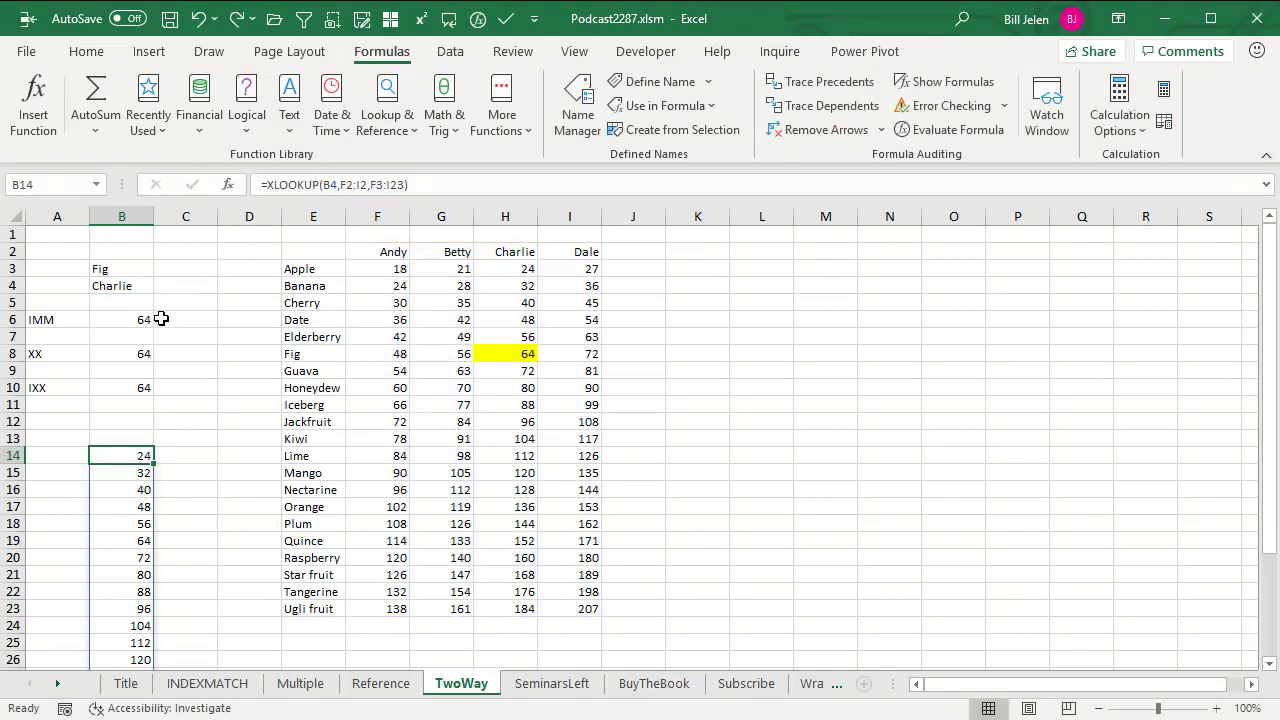
{"action": "left_click", "coordinate": [143, 352]}
{"action": "key", "text": "F2"}
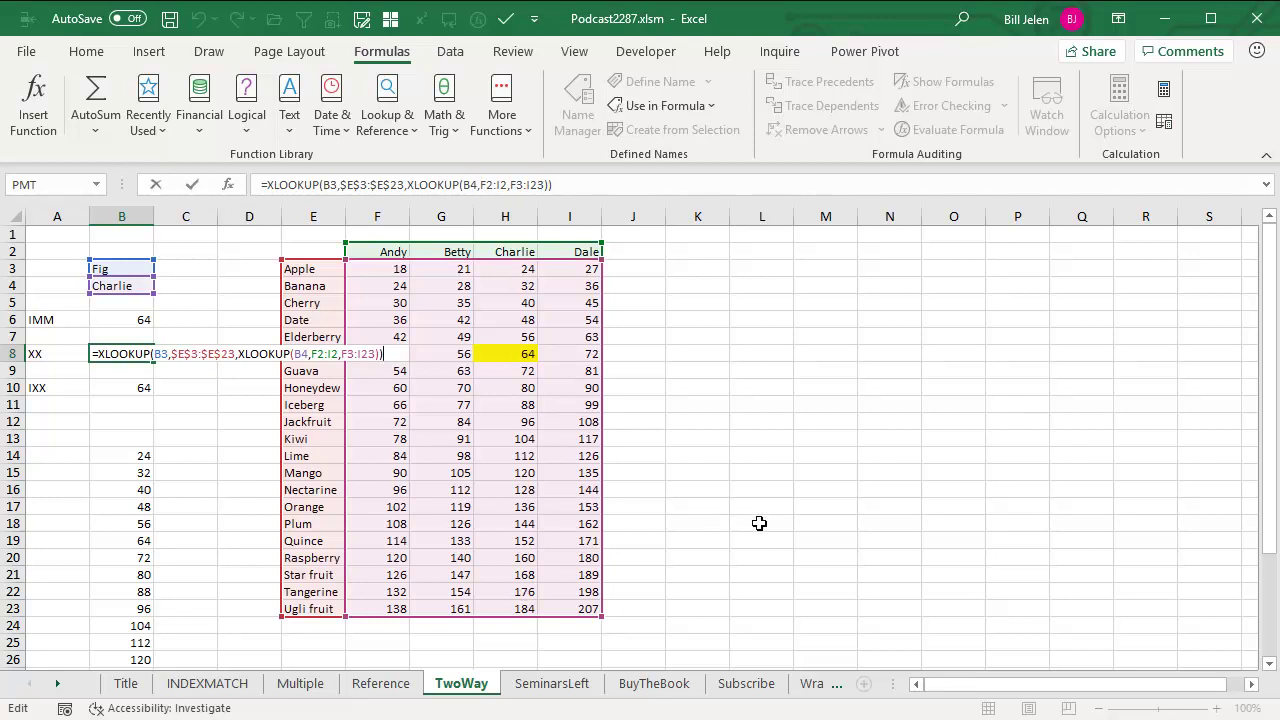
{"action": "key", "text": "ctrl+Return"}
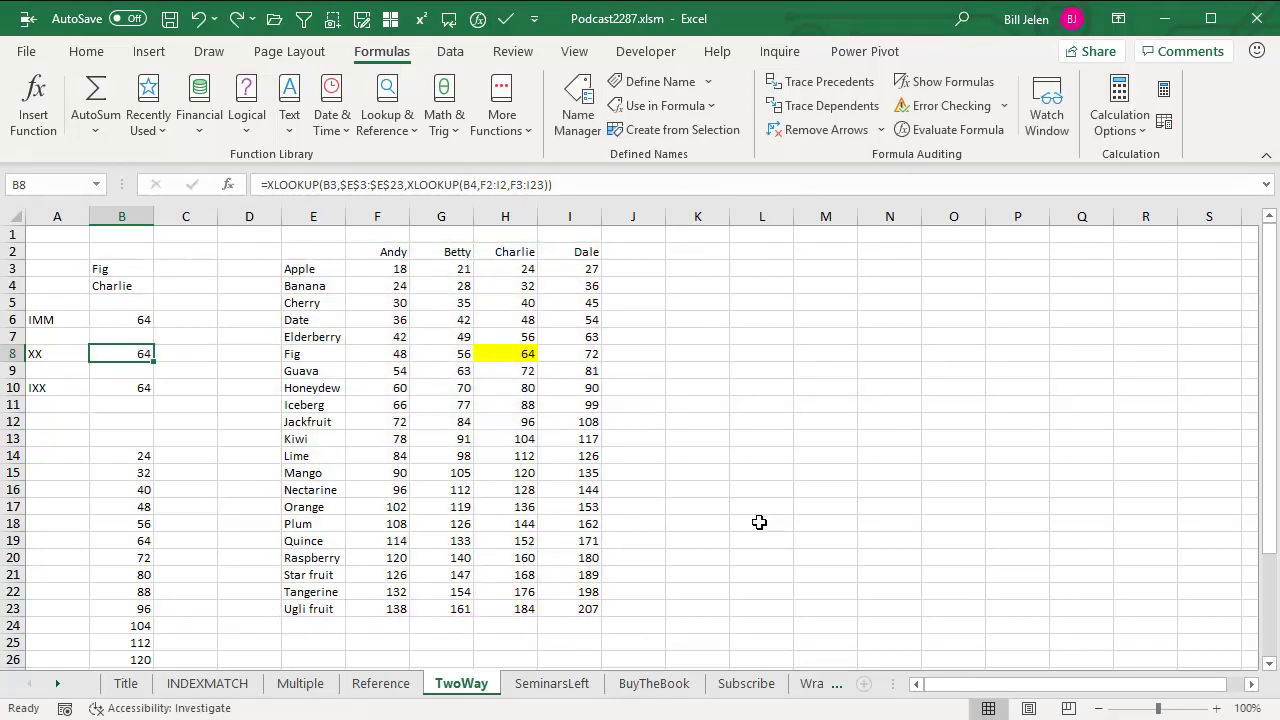
Evaluate the nested XLOOKUP formula in B8 stage by stage until the inner XLOOKUP resolves, then close the evaluation
{"action": "left_click", "coordinate": [479, 19]}
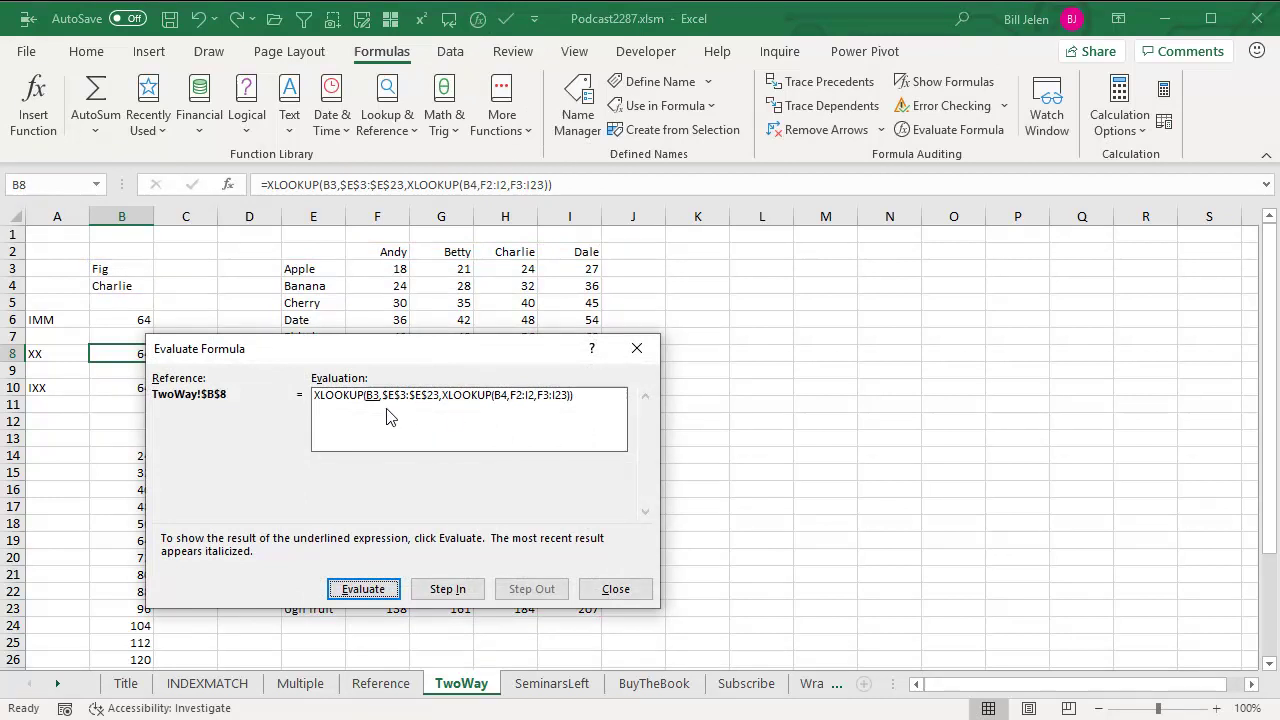
{"action": "left_click", "coordinate": [365, 589]}
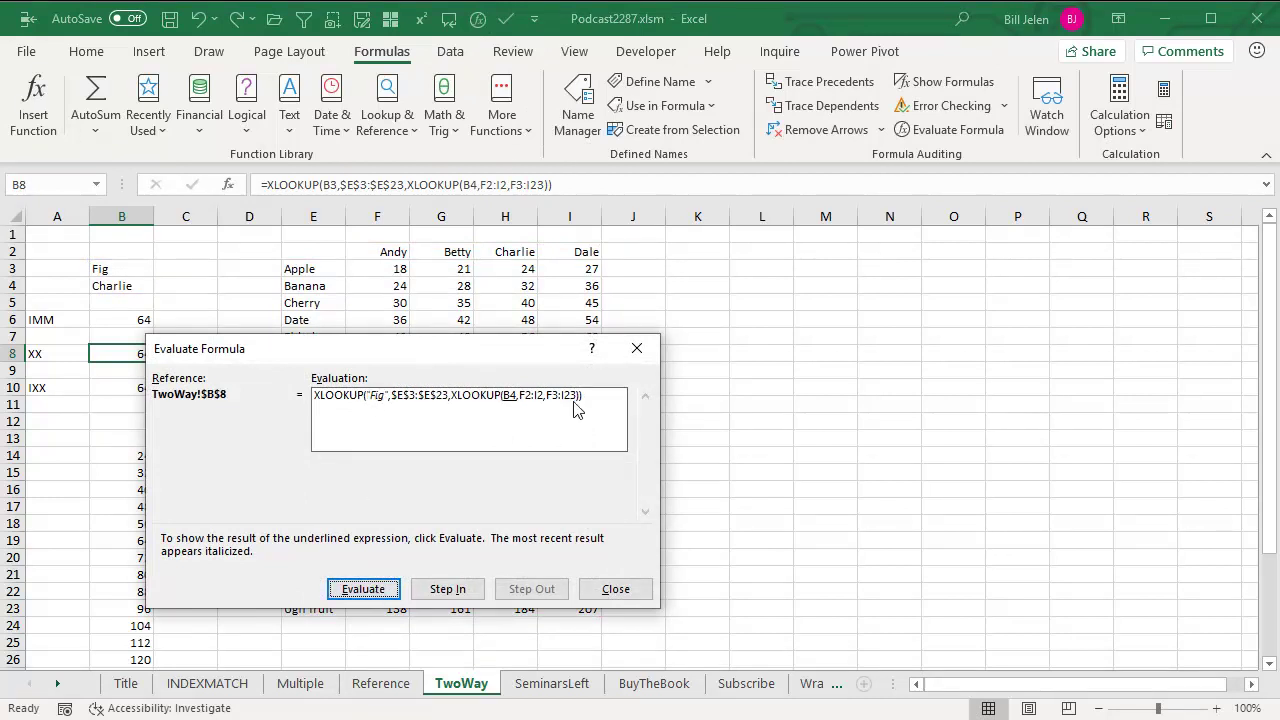
{"action": "left_click", "coordinate": [370, 591]}
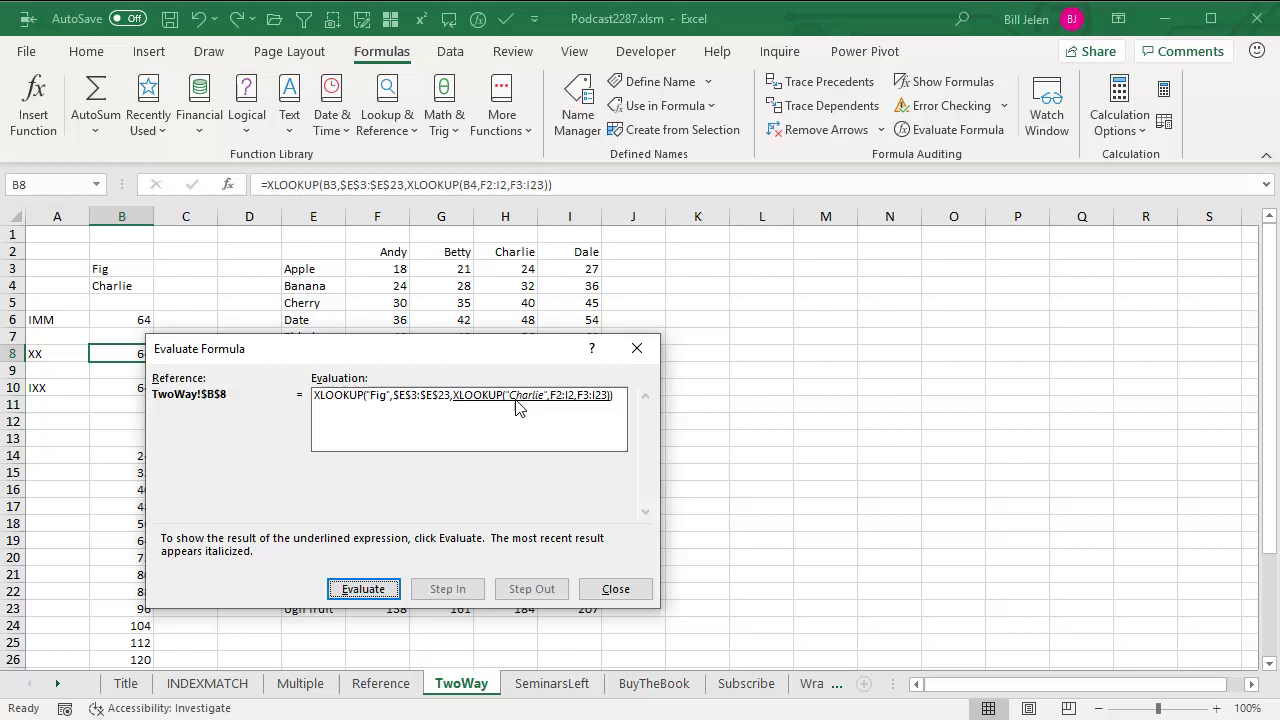
{"action": "left_click", "coordinate": [386, 595]}
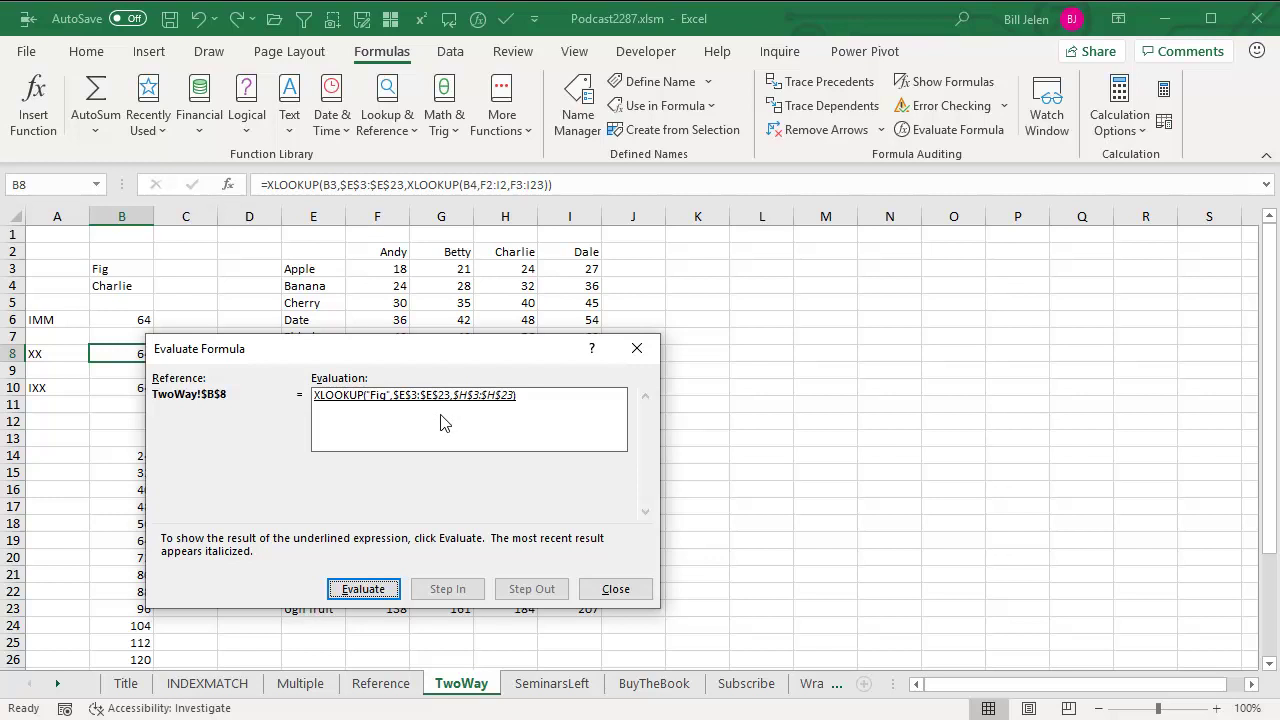
{"action": "left_click", "coordinate": [615, 593]}
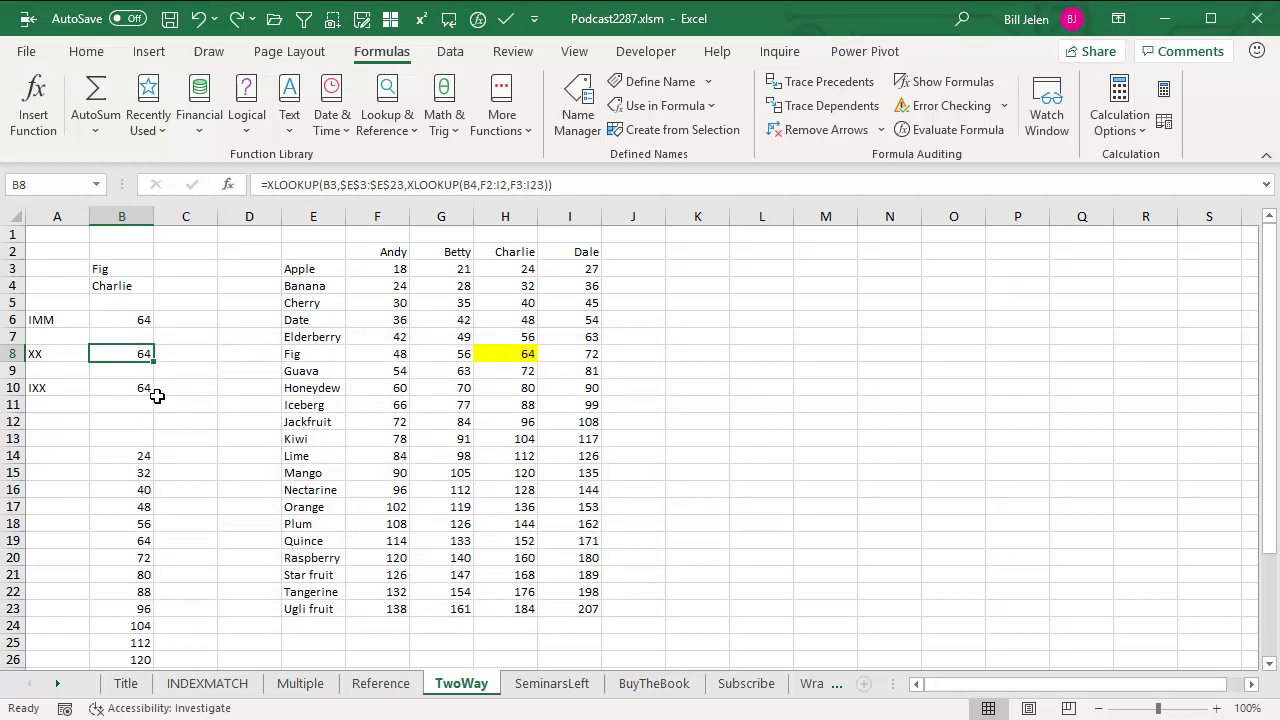
Examine the INDEX-XMATCH-XMATCH formula in B10 and the ranges it references, keeping the formula as it is
{"action": "left_click", "coordinate": [140, 386]}
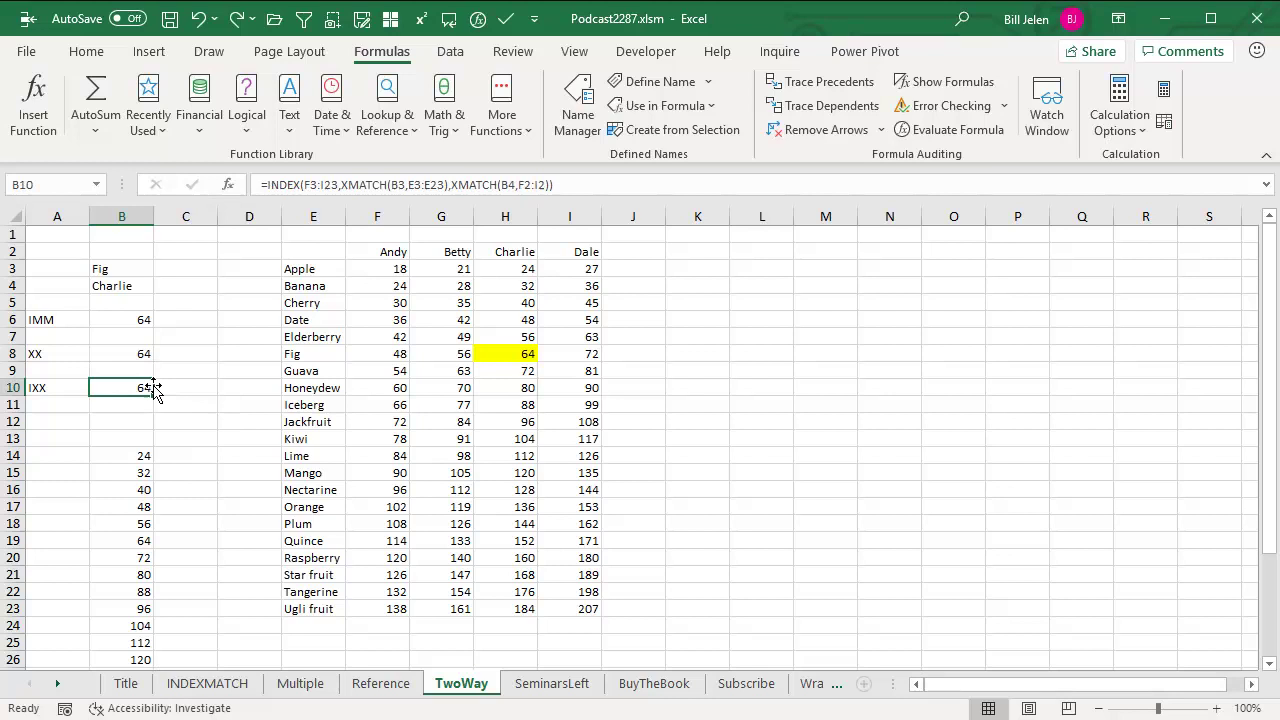
{"action": "key", "text": "F2"}
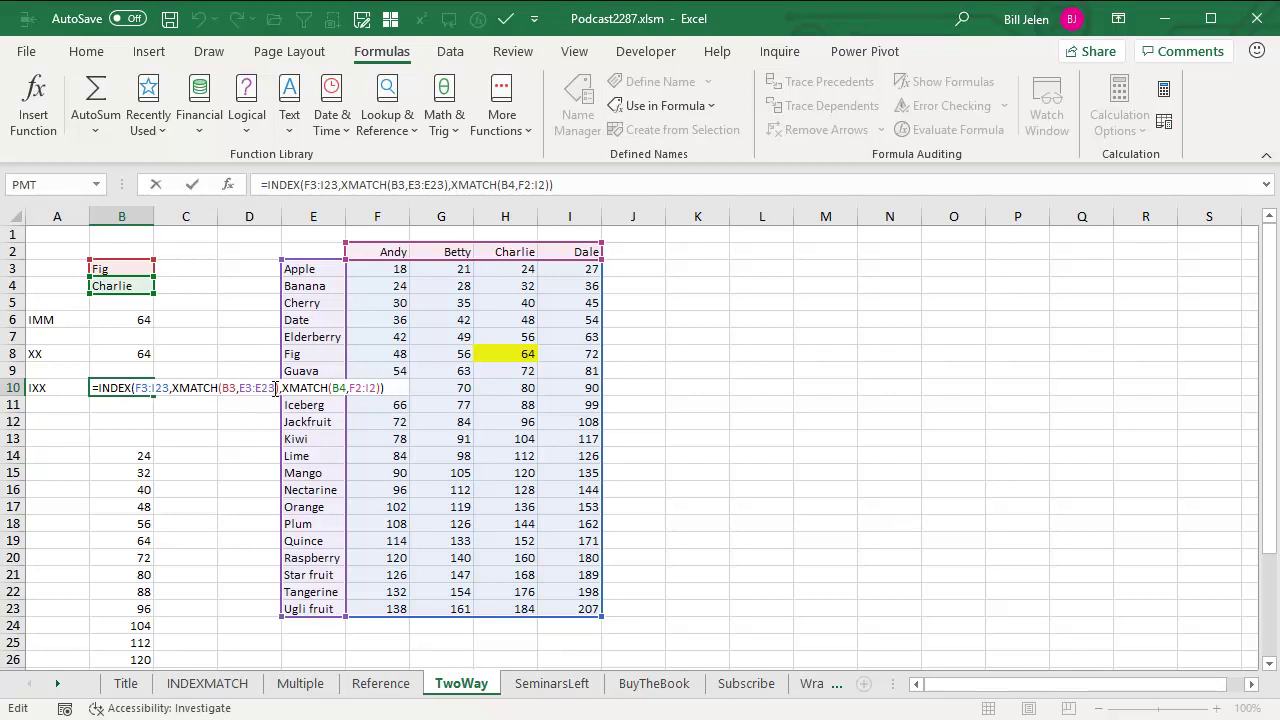
{"action": "left_click", "coordinate": [378, 388]}
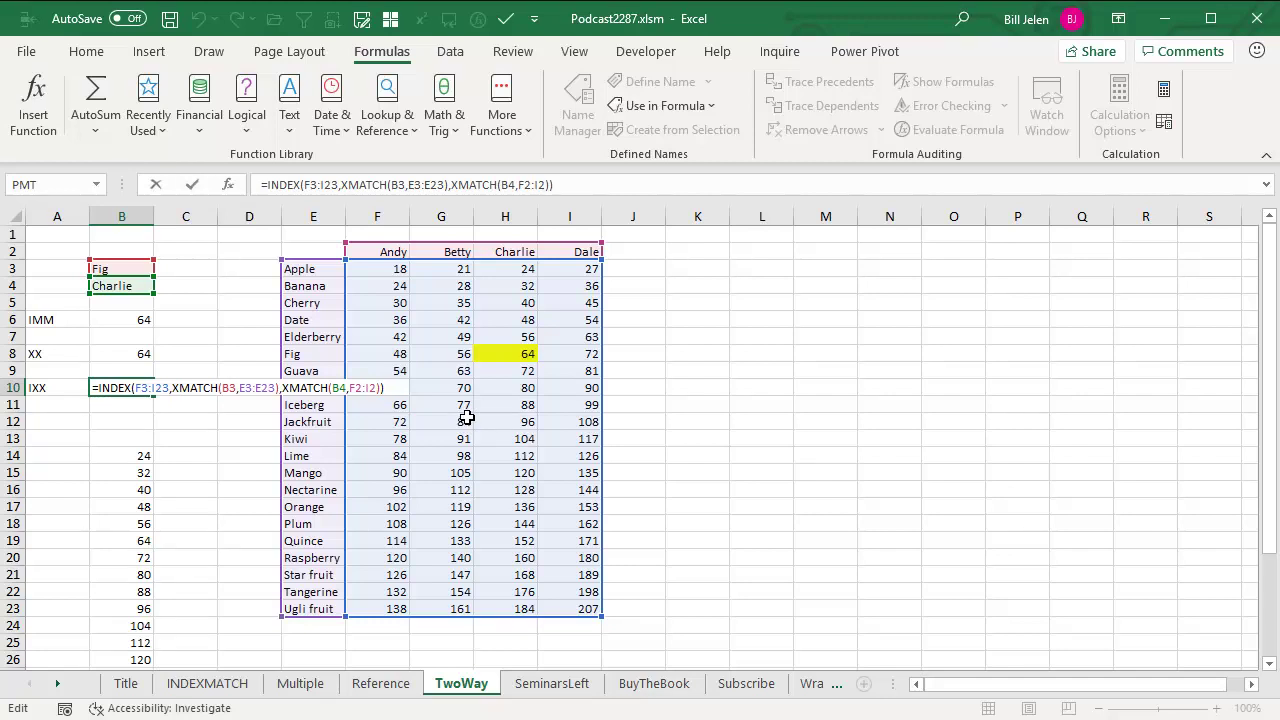
{"action": "key", "text": "ctrl+Return"}
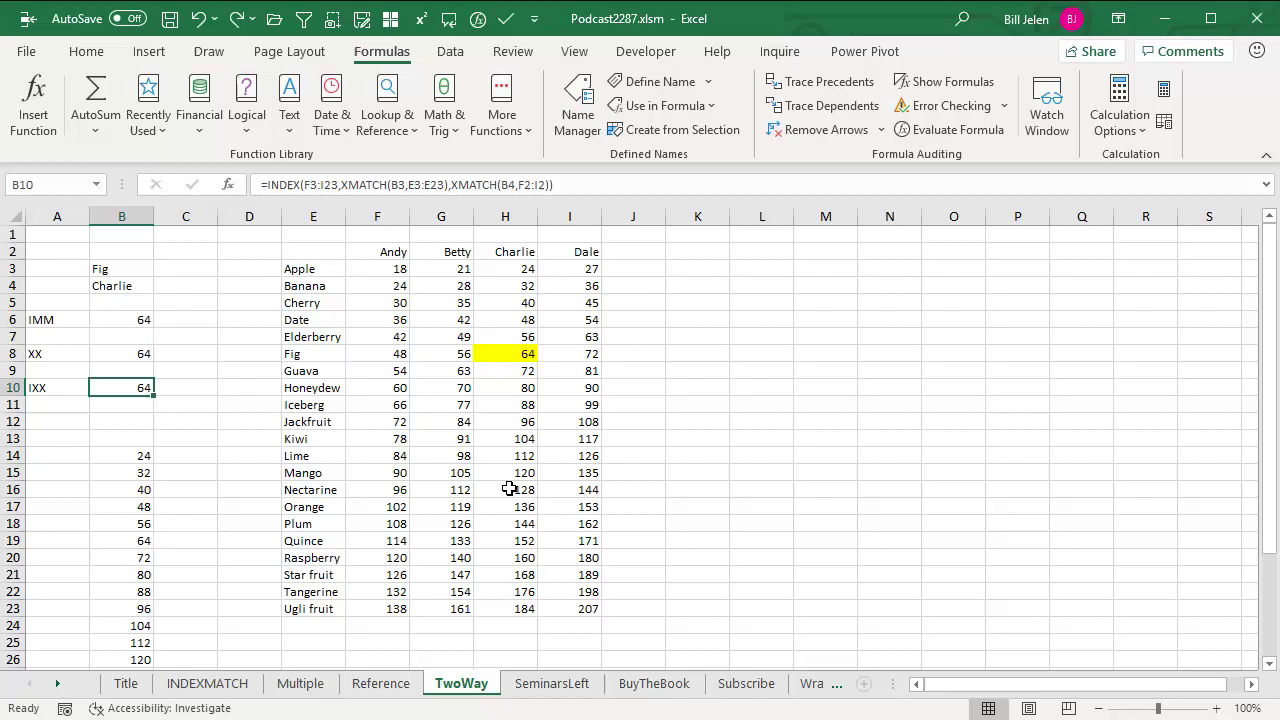
View the SeminarsLeft, BuyTheBook and Subscribe sheets in turn
{"action": "left_click", "coordinate": [545, 684]}
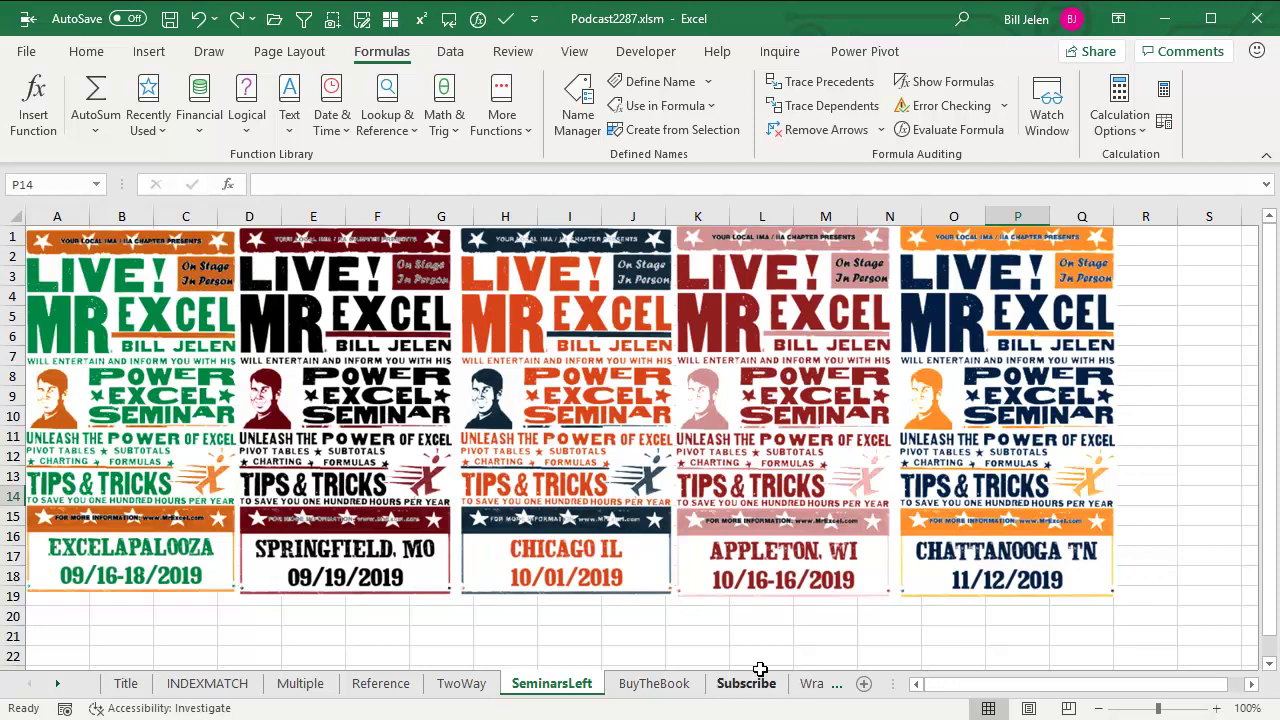
{"action": "left_click", "coordinate": [666, 684]}
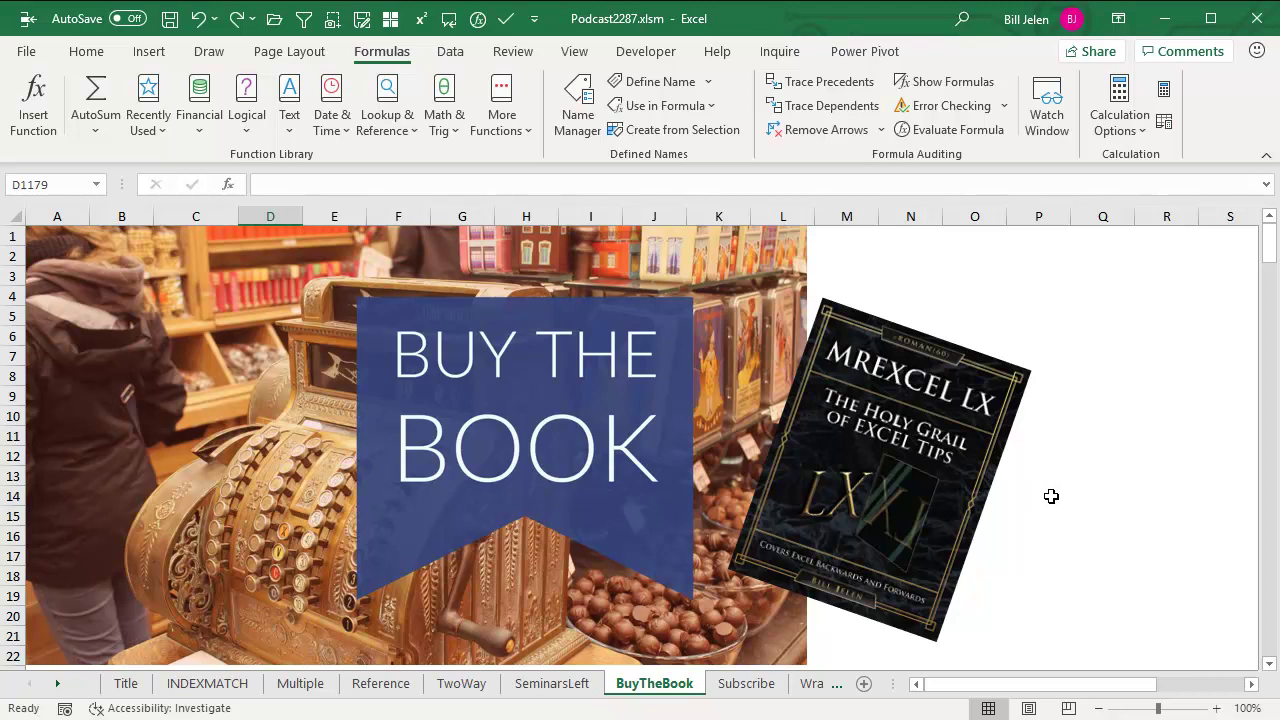
{"action": "key", "text": "ctrl+Page_Down"}
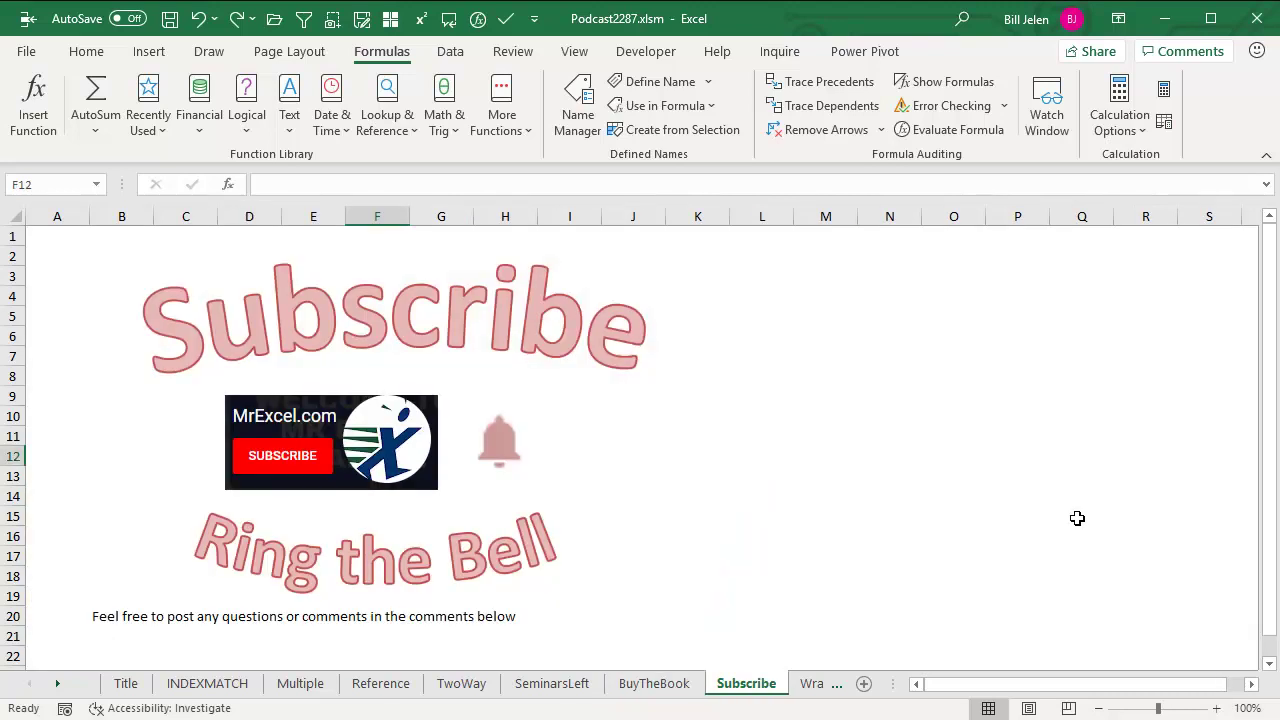